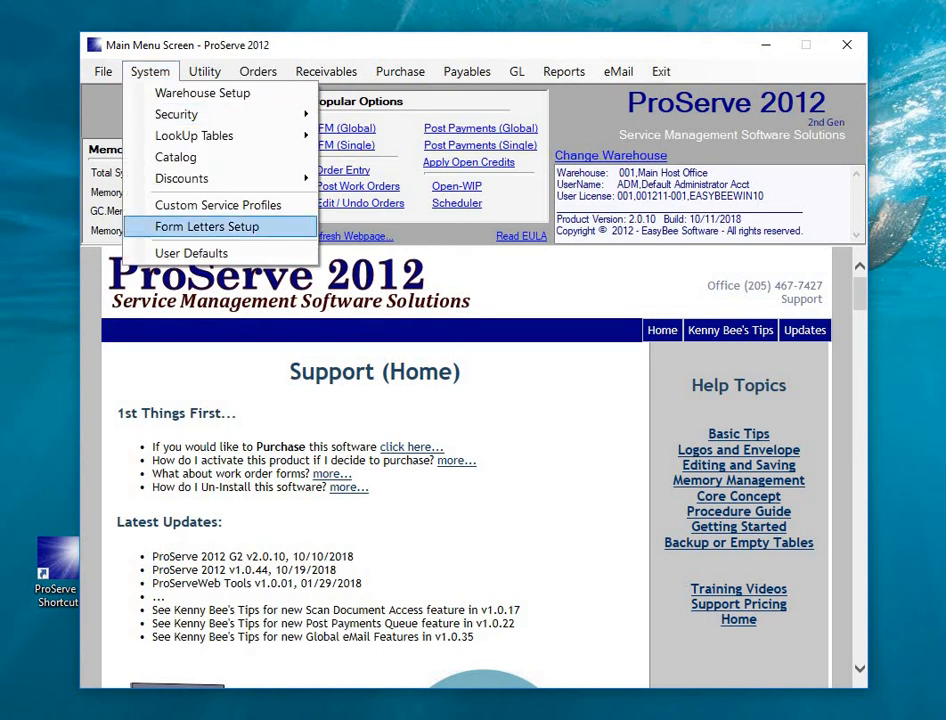
Open the Form Letters Setup and select Form Letter-01 (Billing Table) as the letter to edit
{"action": "left_click", "coordinate": [192, 228]}
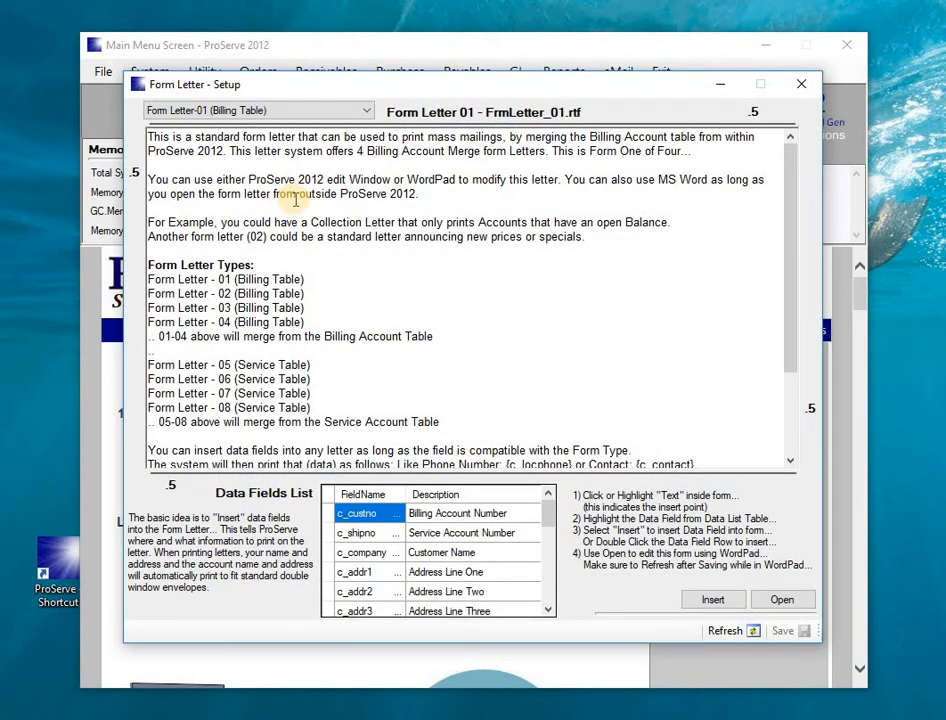
{"action": "left_click", "coordinate": [363, 113]}
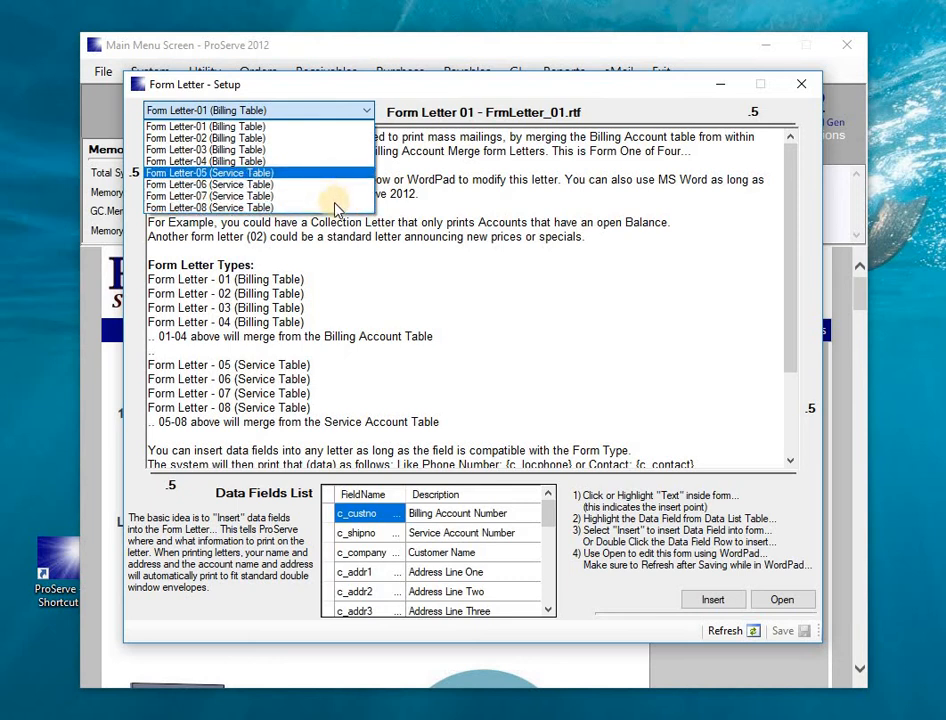
{"action": "left_click", "coordinate": [270, 129]}
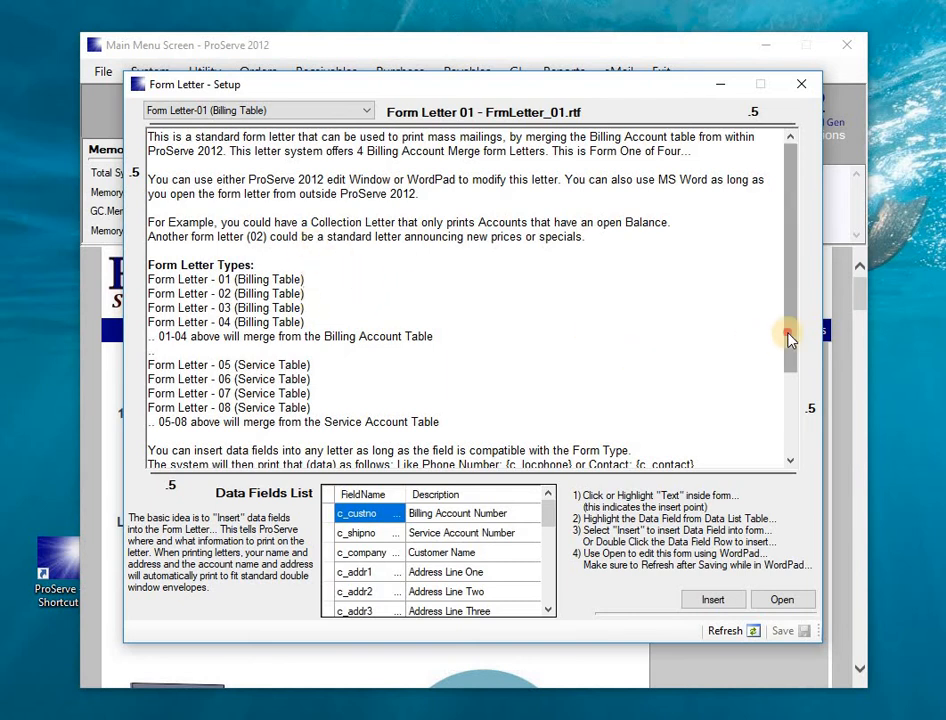
{"action": "left_click_drag", "start_coordinate": [786, 370], "coordinate": [786, 305]}
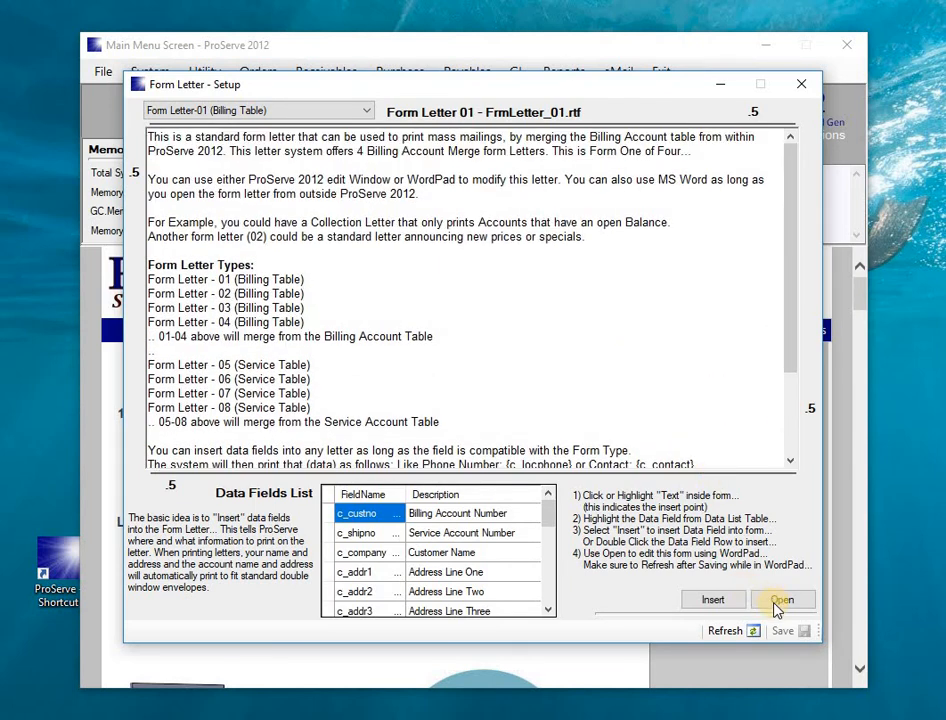
View Form Letter 01 in WordPad, closing it without changes and refreshing the letter on return to ProServe
{"action": "left_click", "coordinate": [779, 602]}
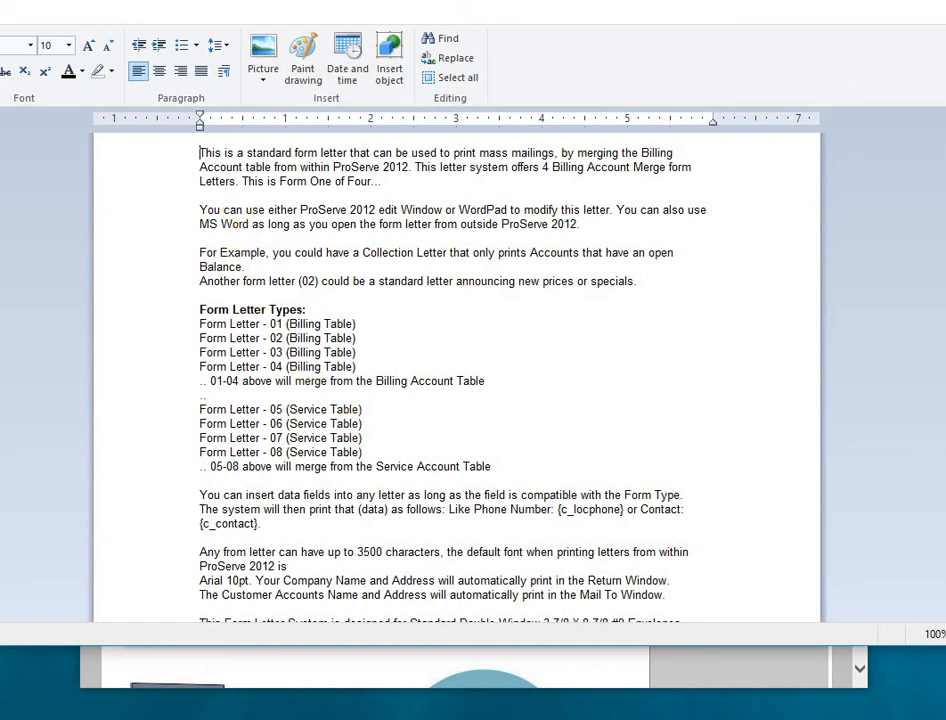
{"action": "key", "text": "alt+F4"}
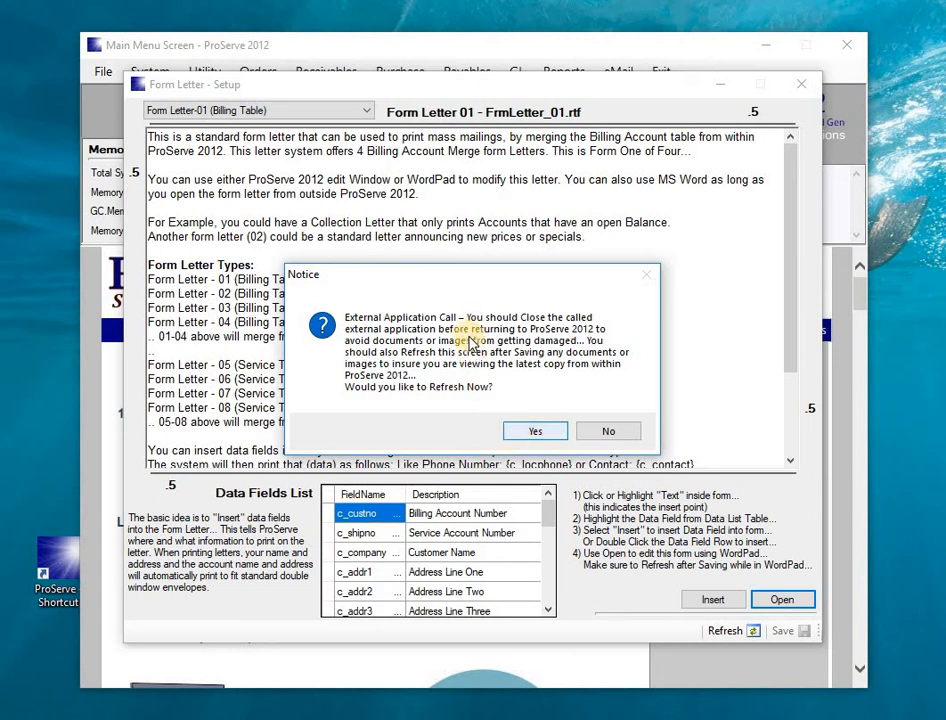
{"action": "left_click", "coordinate": [538, 431]}
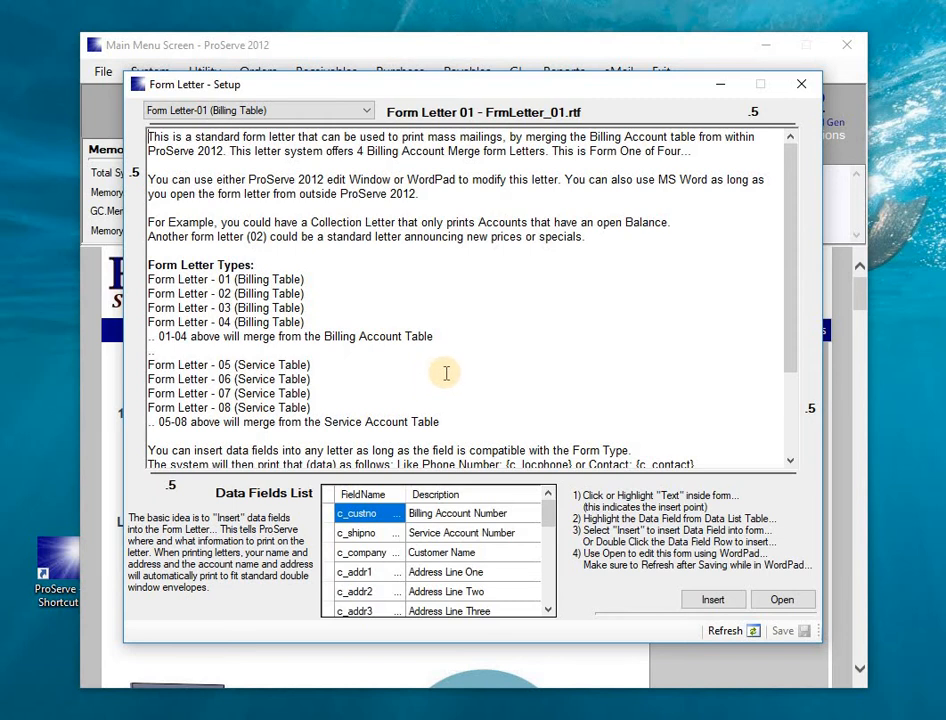
Read through the Form Letter 01 text, including the form types, data field examples and envelope notes
{"action": "left_click", "coordinate": [669, 421]}
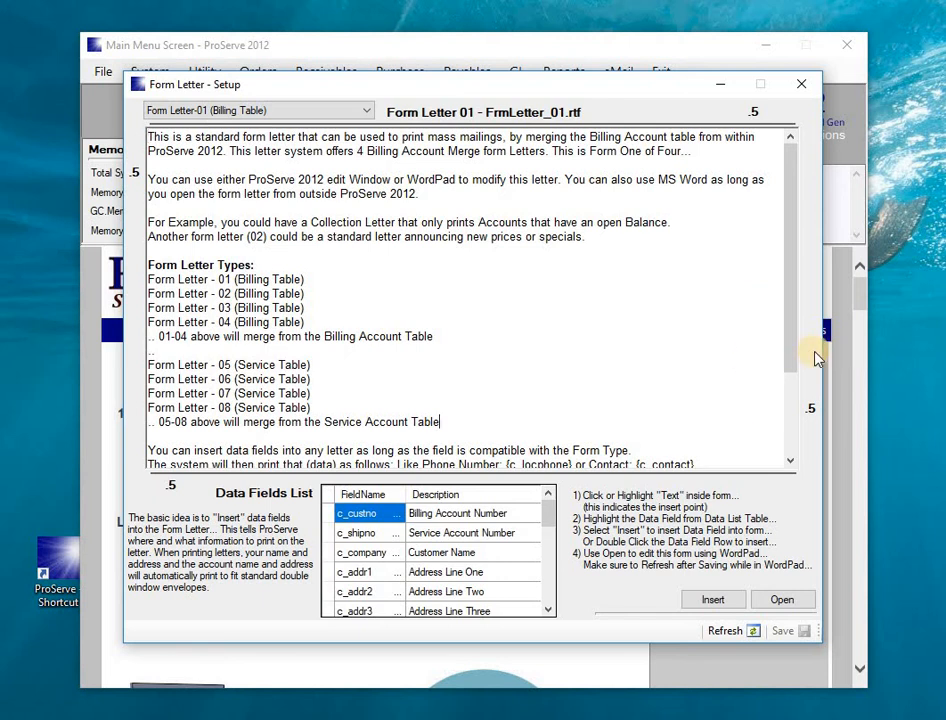
{"action": "left_click_drag", "start_coordinate": [794, 359], "coordinate": [798, 443]}
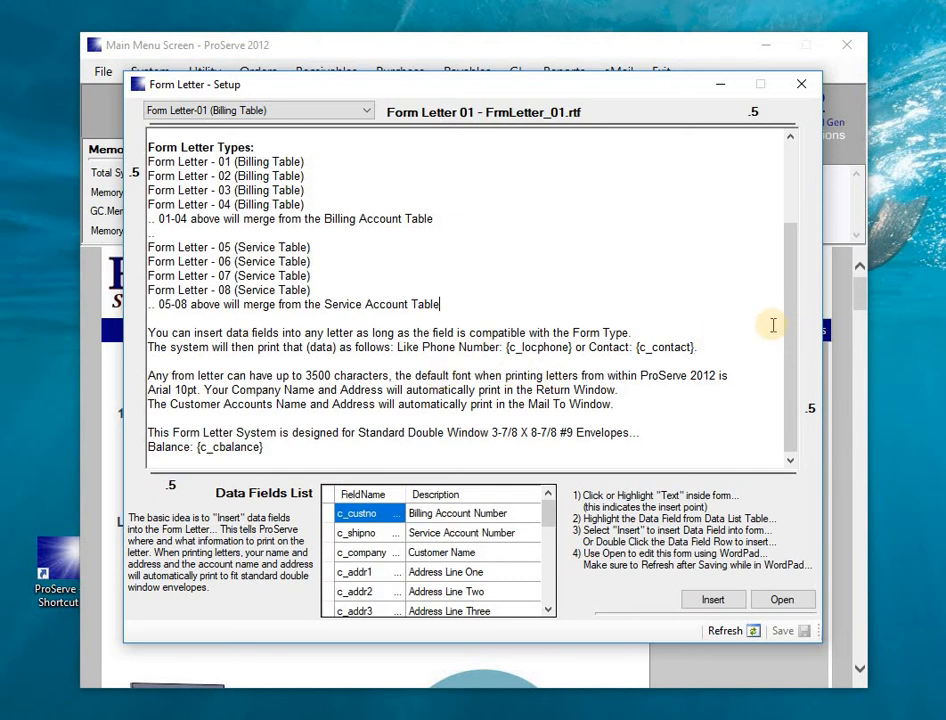
{"action": "left_click_drag", "start_coordinate": [788, 318], "coordinate": [773, 163]}
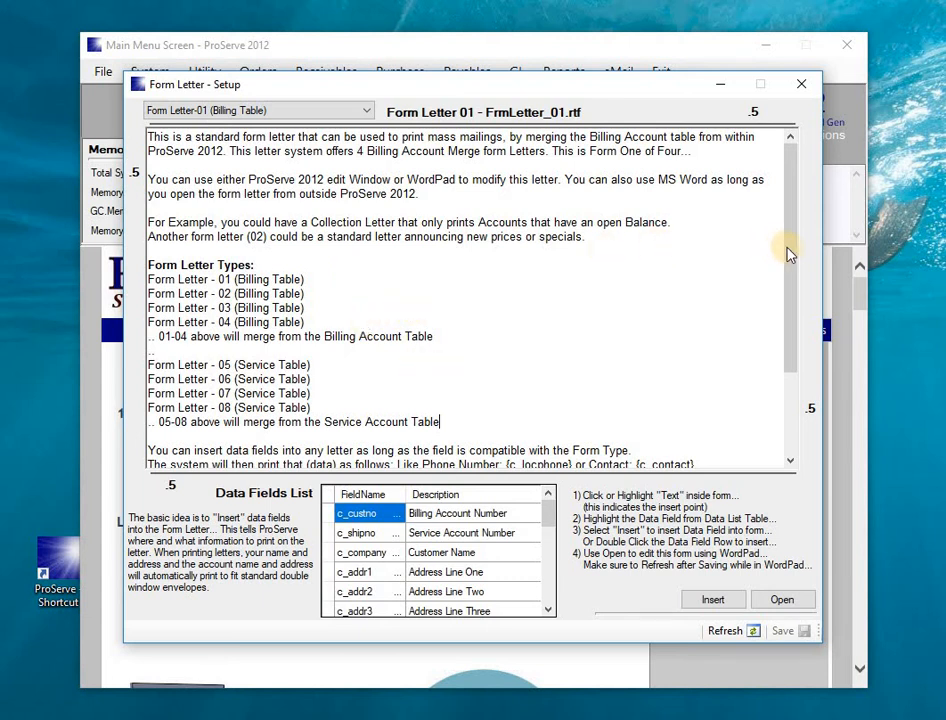
{"action": "left_click_drag", "start_coordinate": [792, 249], "coordinate": [545, 393]}
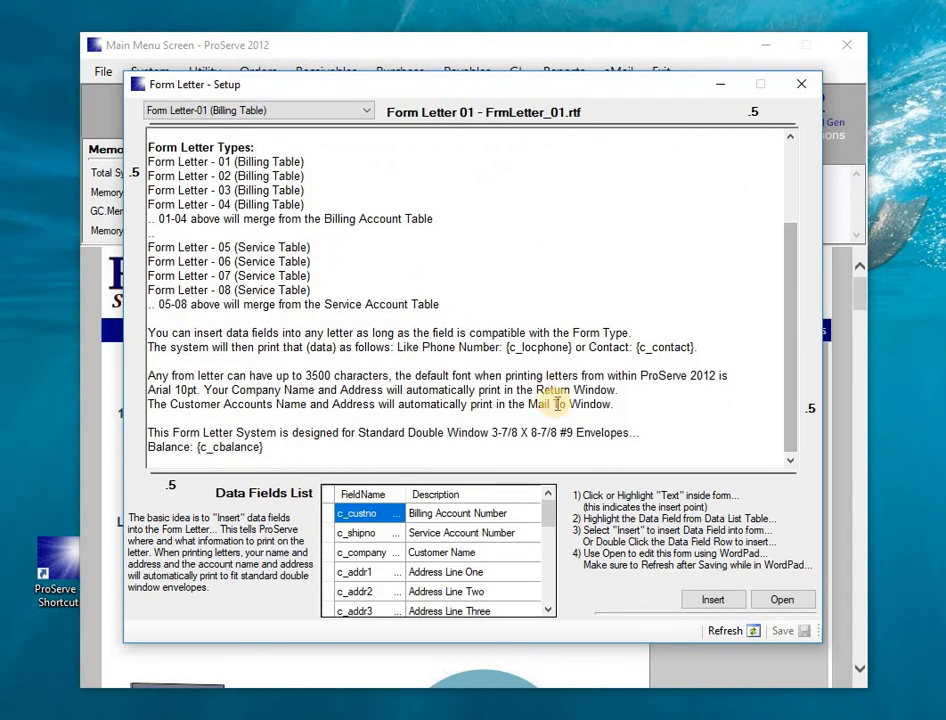
Compare the {c_locphone} and {c_contact} placeholders in the letter with their entries in the data fields list
{"action": "left_click", "coordinate": [333, 532]}
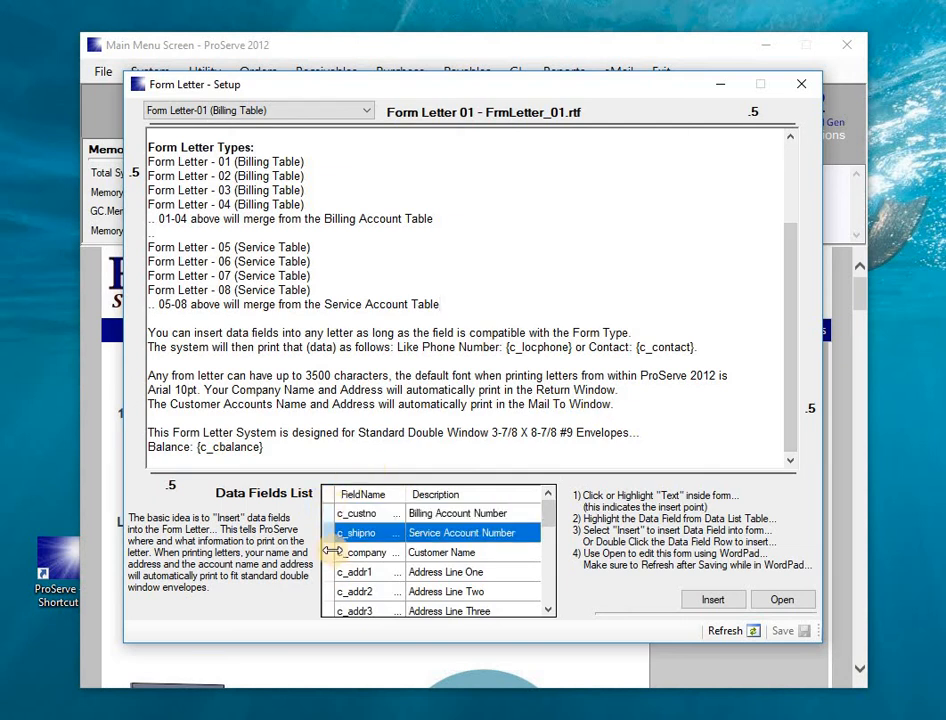
{"action": "left_click", "coordinate": [549, 610]}
{"action": "left_click_drag", "start_coordinate": [550, 612], "coordinate": [550, 612]}
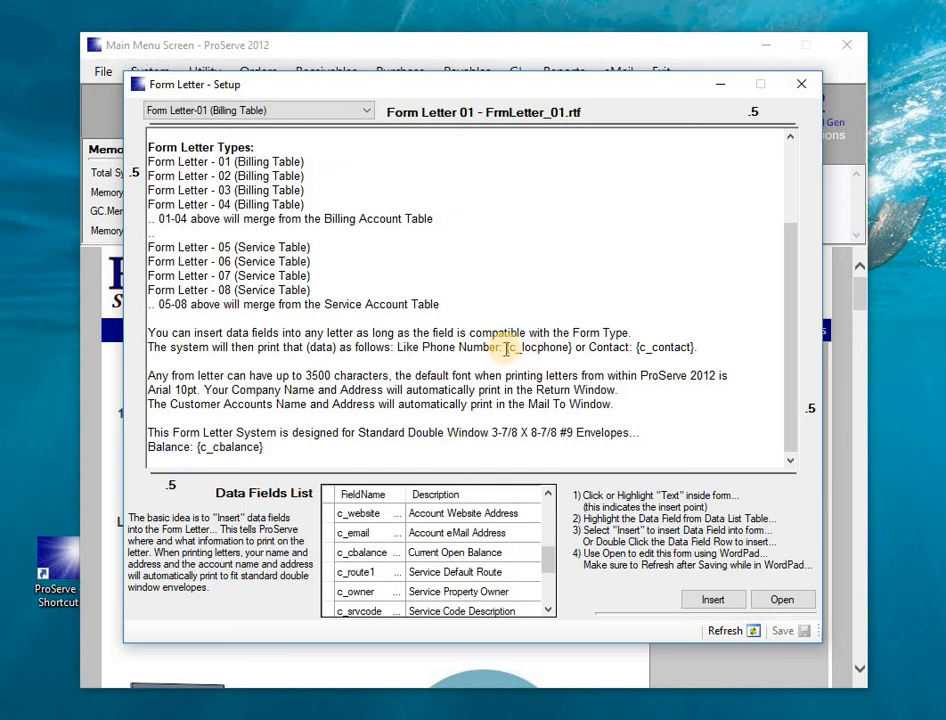
{"action": "left_click_drag", "start_coordinate": [501, 347], "coordinate": [570, 348]}
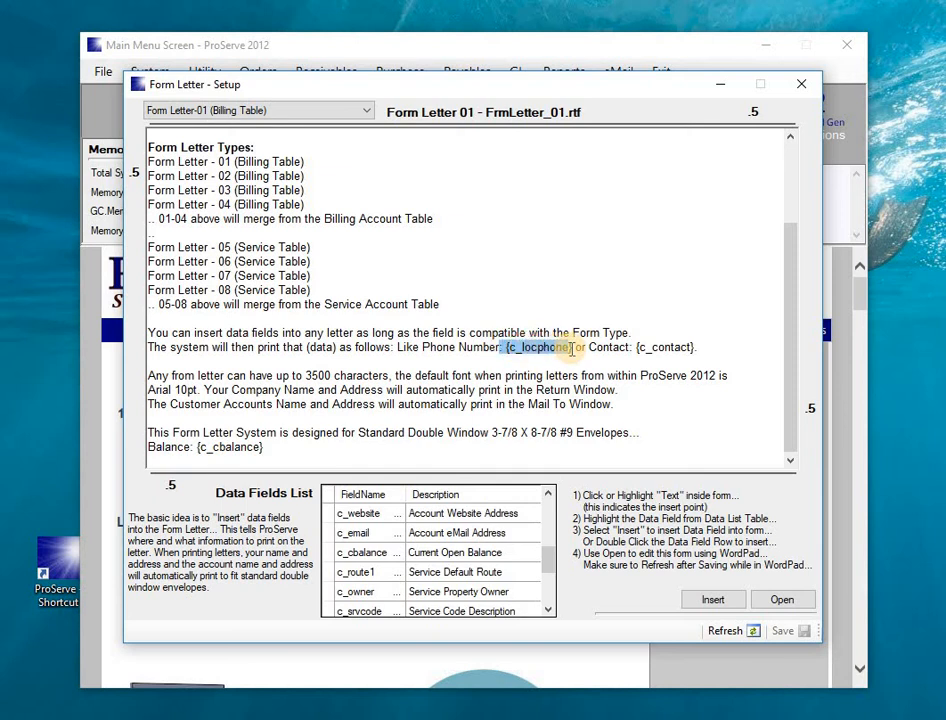
{"action": "left_click", "coordinate": [634, 348]}
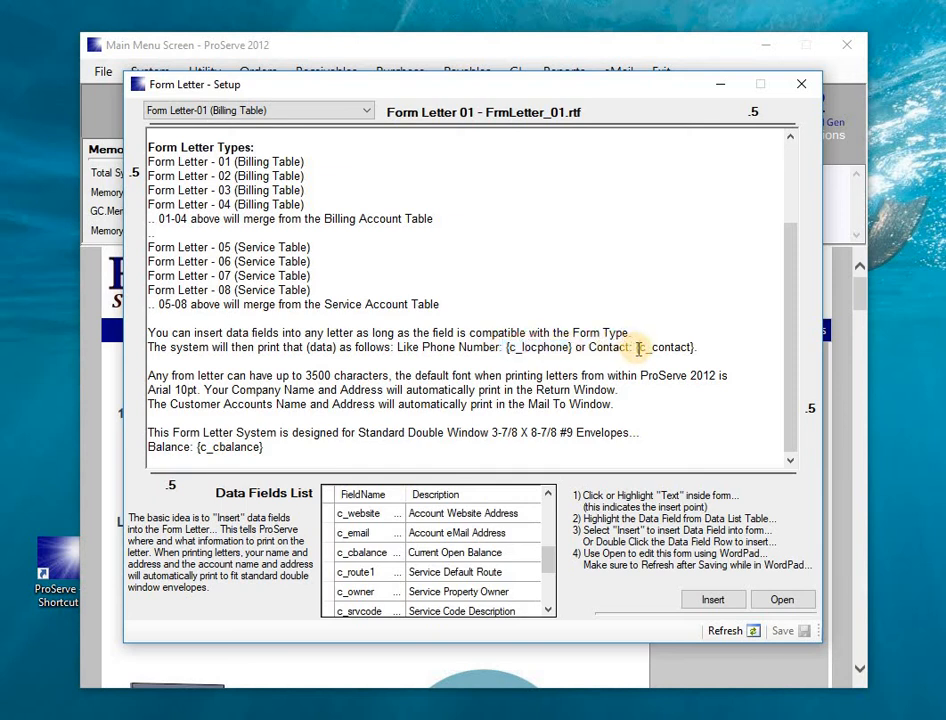
{"action": "left_click", "coordinate": [521, 348]}
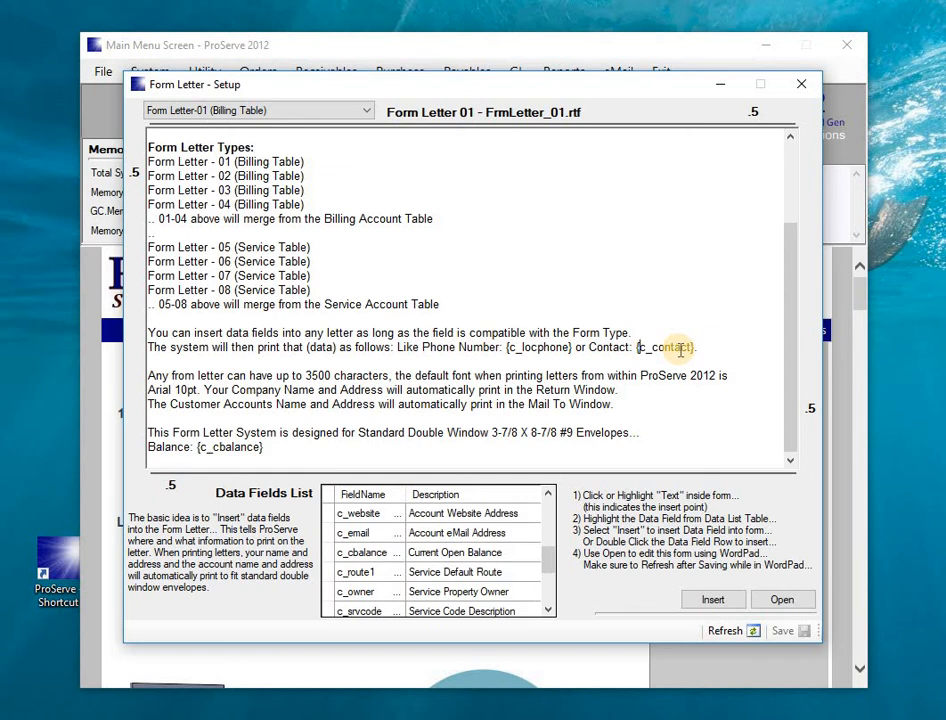
{"action": "left_click", "coordinate": [549, 494]}
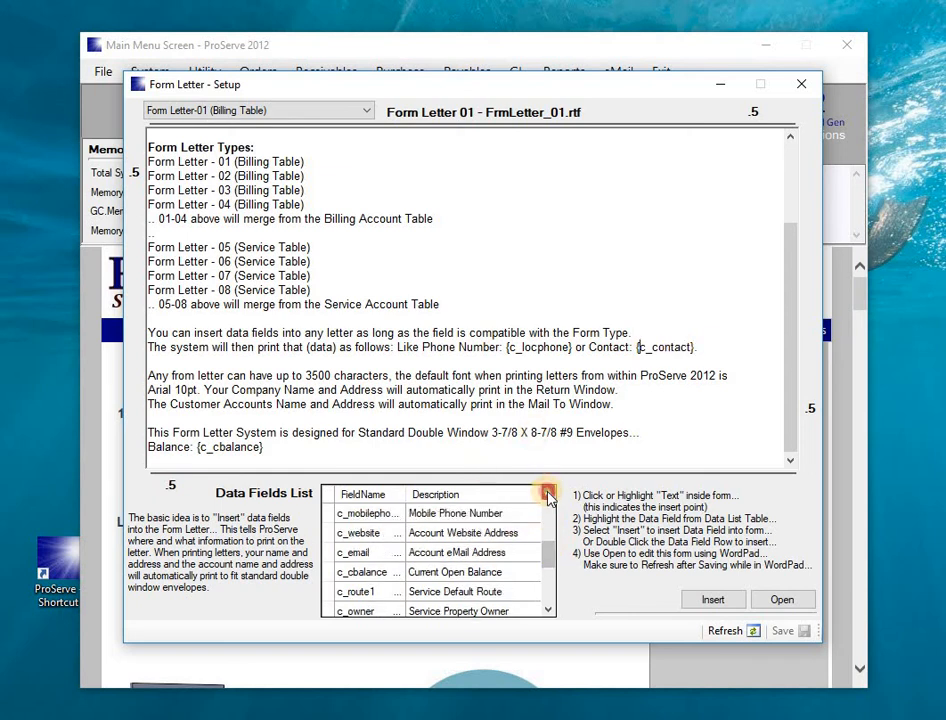
{"action": "left_click", "coordinate": [549, 494]}
{"action": "left_click", "coordinate": [549, 494]}
{"action": "left_click", "coordinate": [362, 534]}
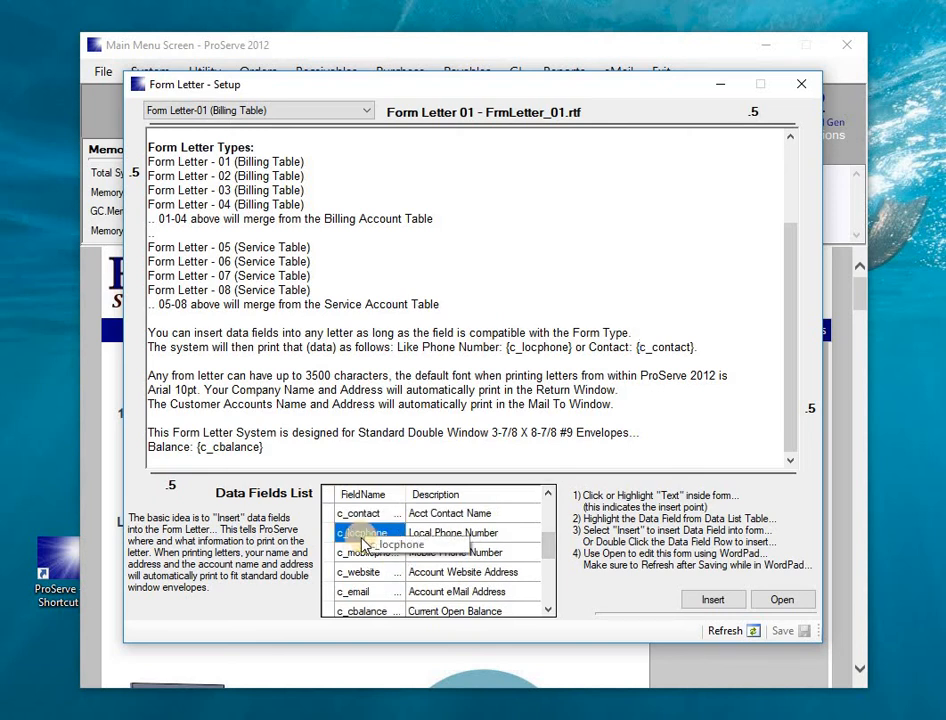
{"action": "left_click_drag", "start_coordinate": [370, 545], "coordinate": [418, 545]}
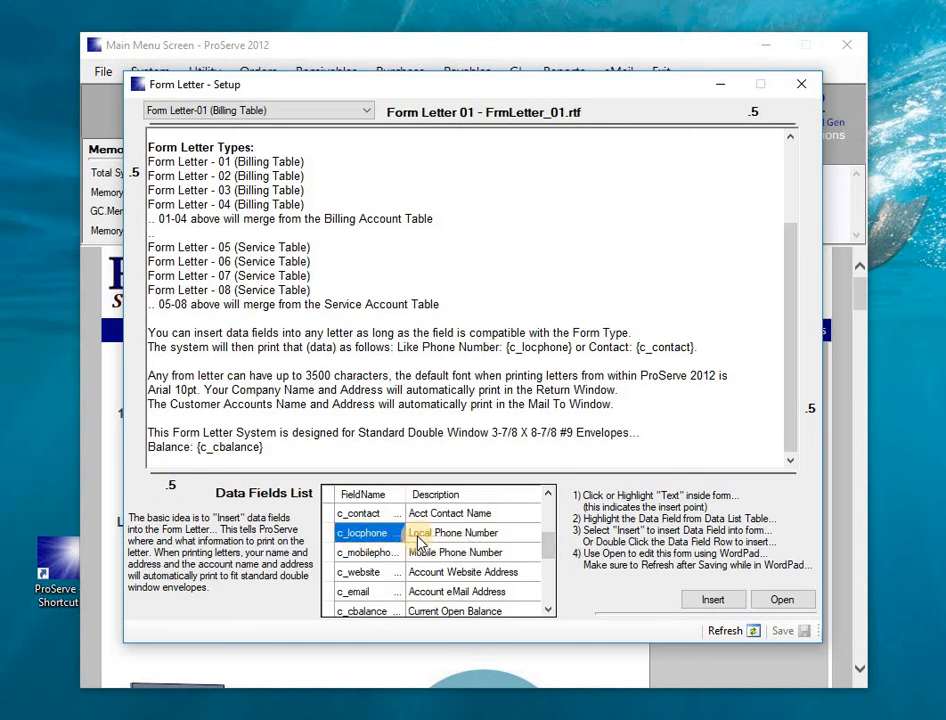
{"action": "left_click", "coordinate": [379, 515]}
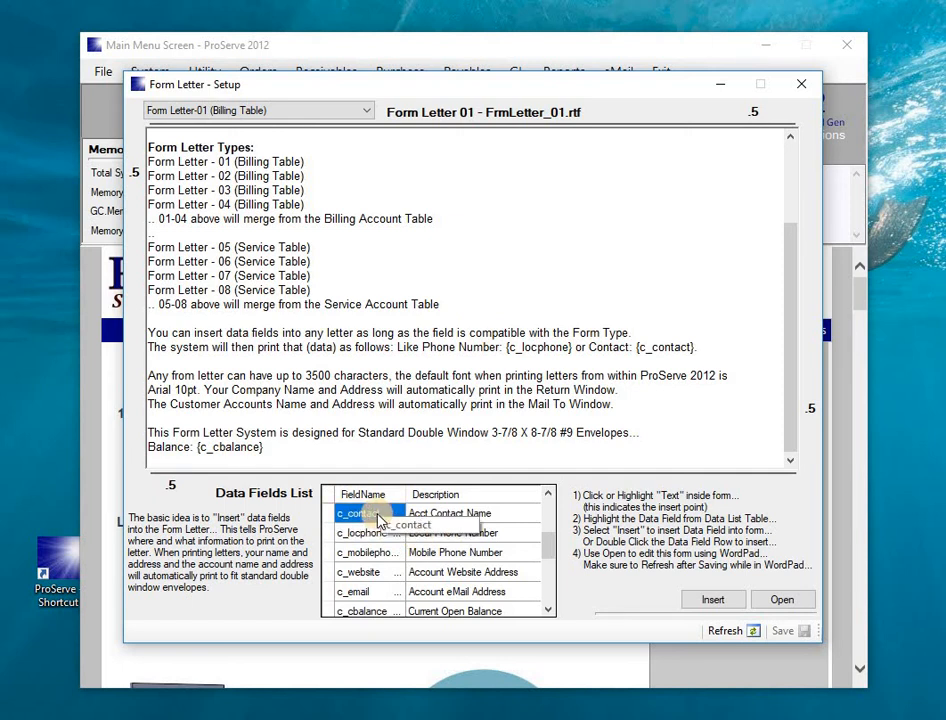
Delete the {c_cbalance} placeholder after "Balance:" on the letter's last line
{"action": "left_click", "coordinate": [193, 446]}
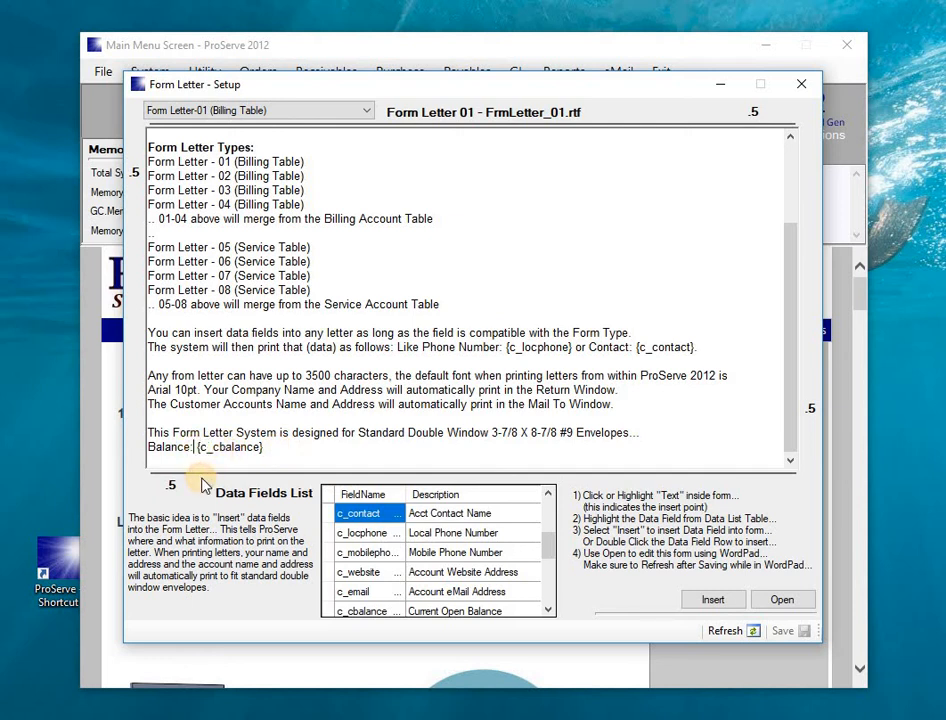
{"action": "left_click", "coordinate": [265, 446]}
{"action": "key", "text": "BackSpace"}
{"action": "key", "text": "BackSpace"}
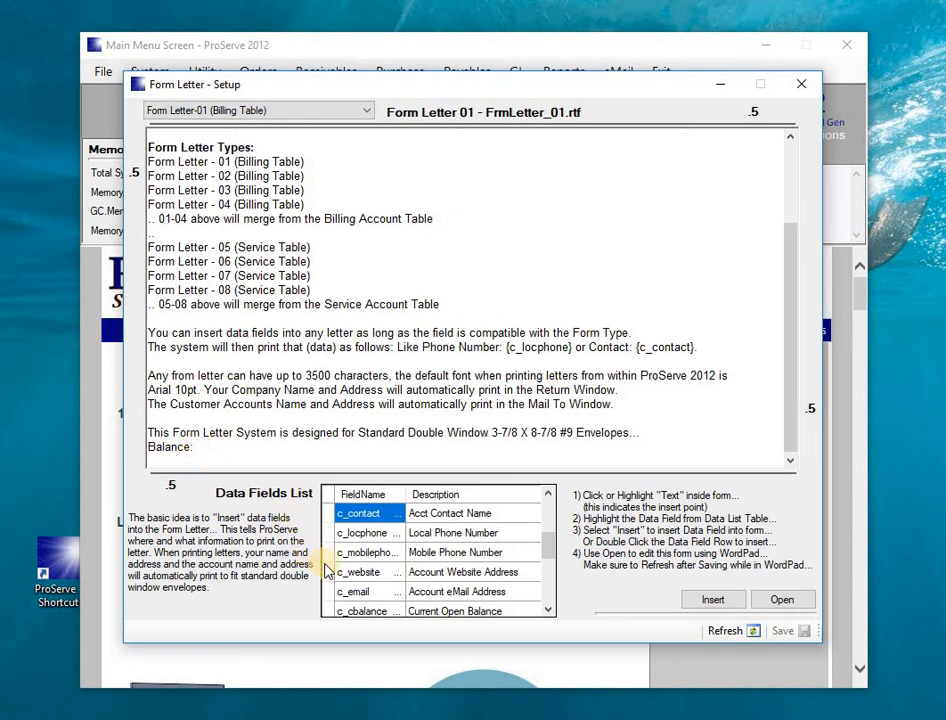
Insert the c_cbalance (Current Open Balance) data field after "Balance:" on the letter's last line
{"action": "left_click", "coordinate": [548, 610]}
{"action": "left_click", "coordinate": [548, 610]}
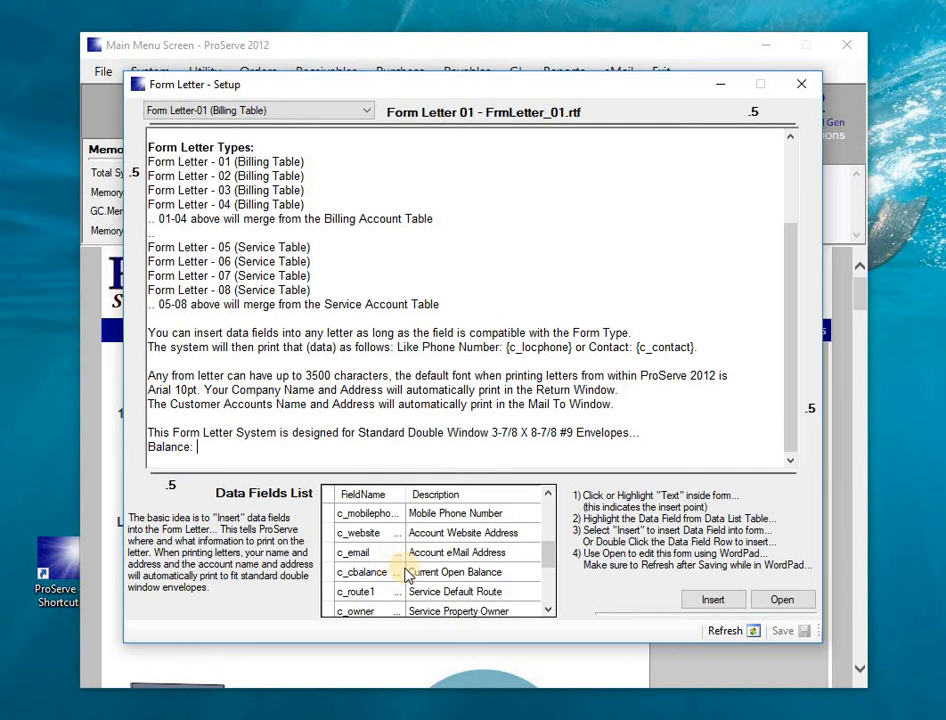
{"action": "left_click", "coordinate": [386, 574]}
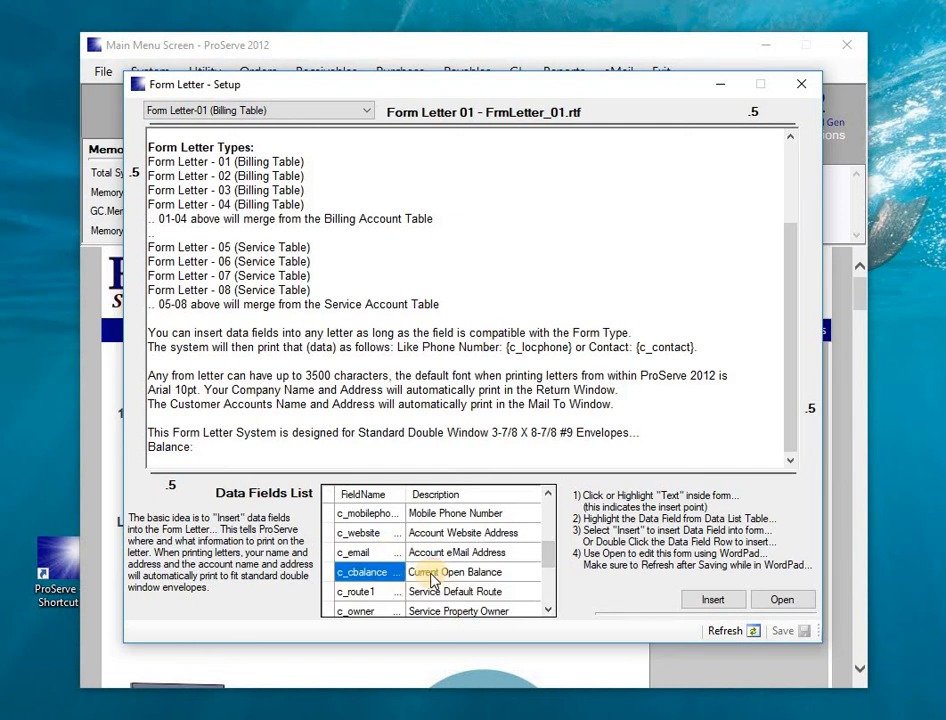
{"action": "left_click", "coordinate": [330, 575]}
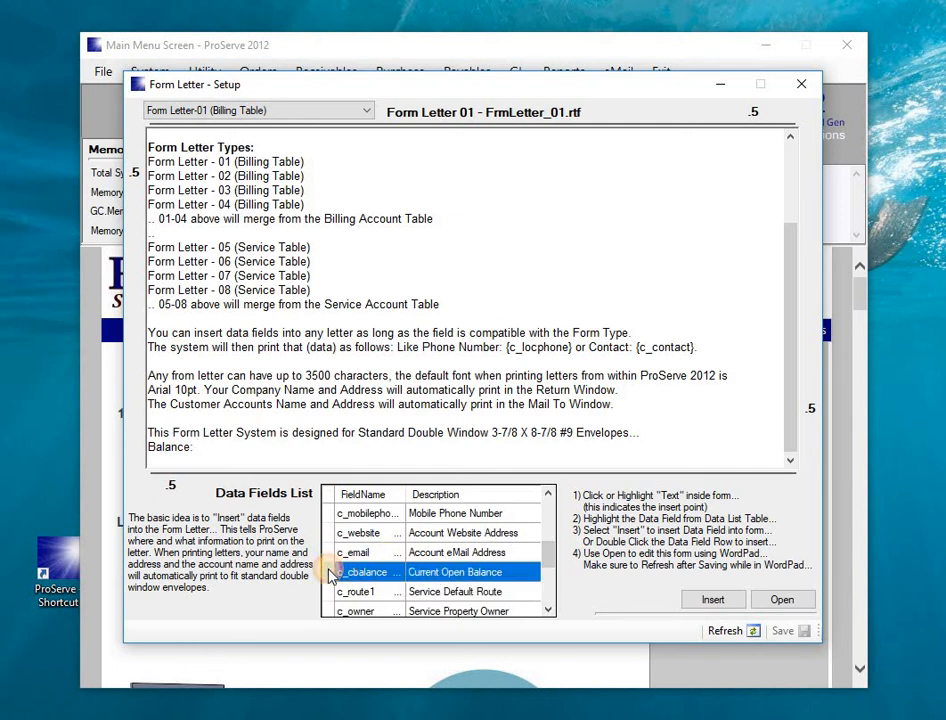
{"action": "left_click", "coordinate": [708, 601]}
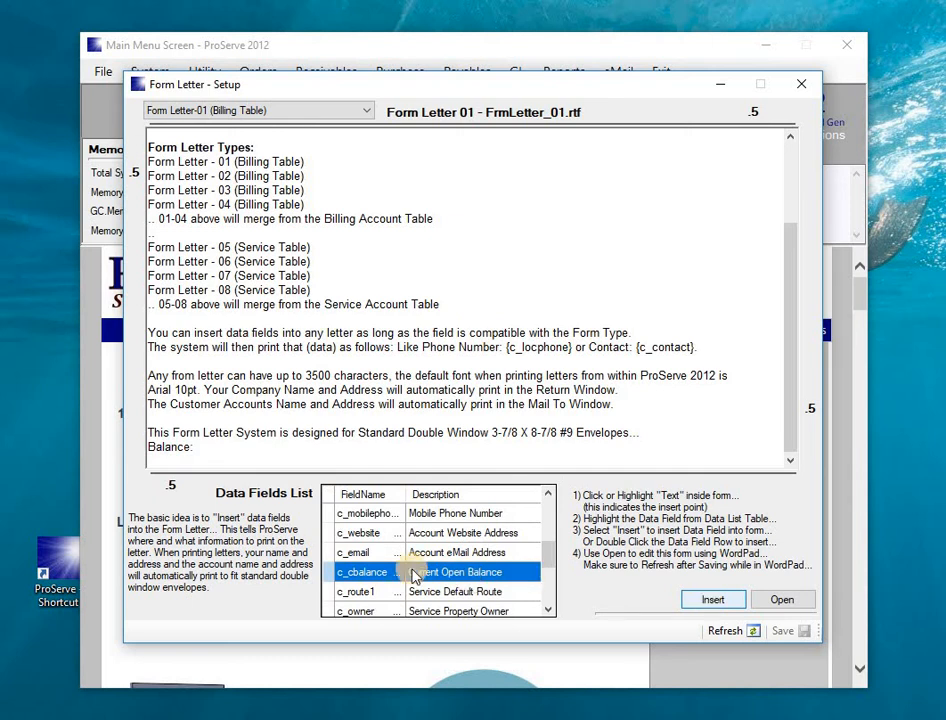
{"action": "double_click", "coordinate": [330, 575]}
{"action": "left_click", "coordinate": [268, 447]}
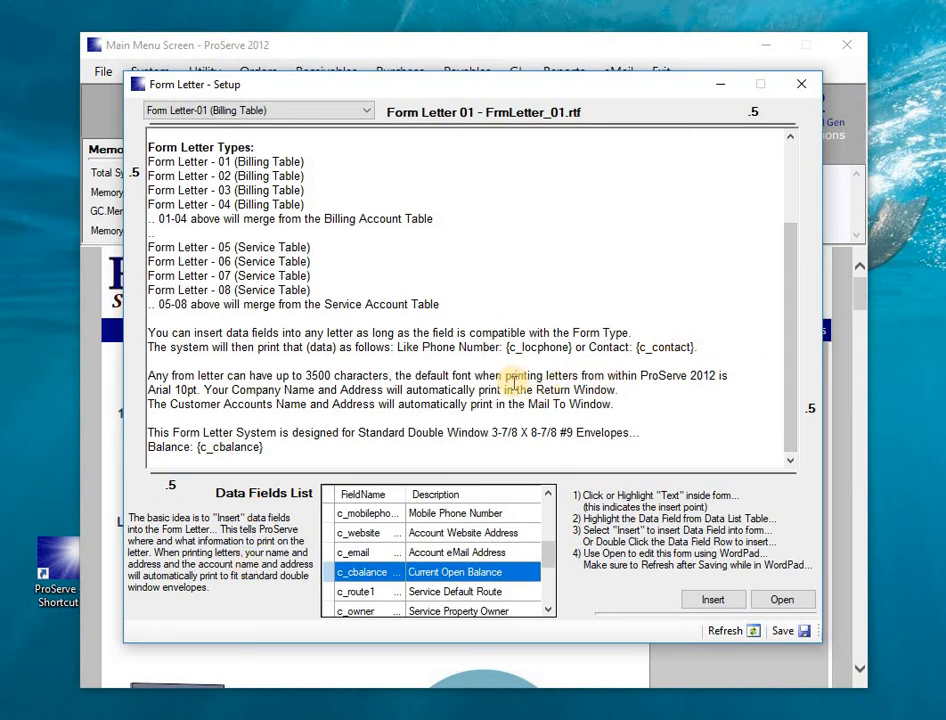
Try to insert the c_route1 (Service Default Route) data field into Form Letter 01
{"action": "left_click", "coordinate": [330, 592]}
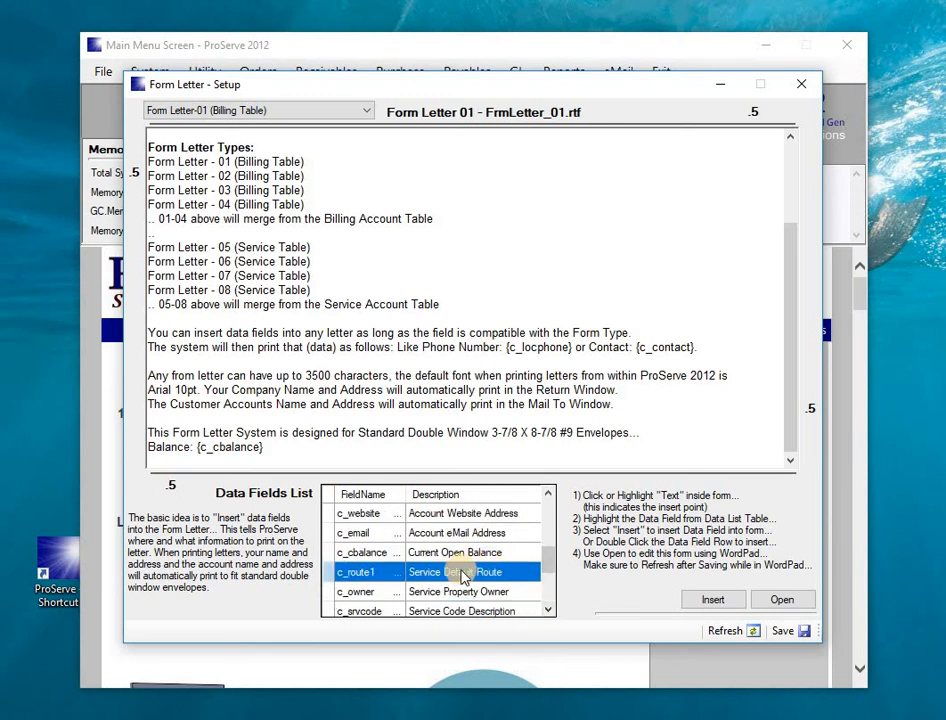
{"action": "double_click", "coordinate": [331, 576]}
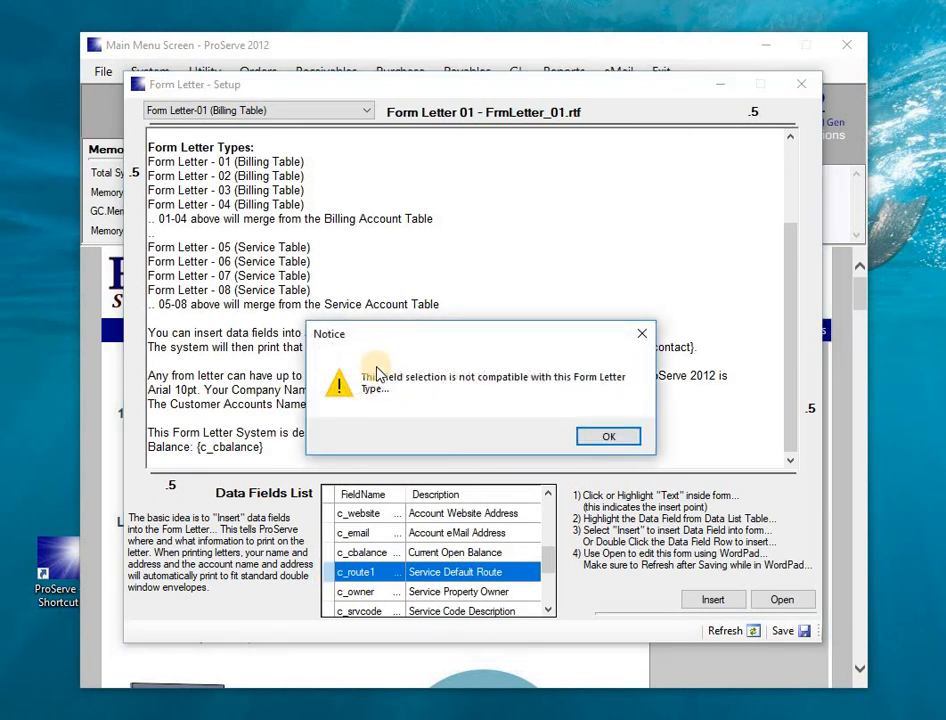
{"action": "left_click", "coordinate": [608, 437]}
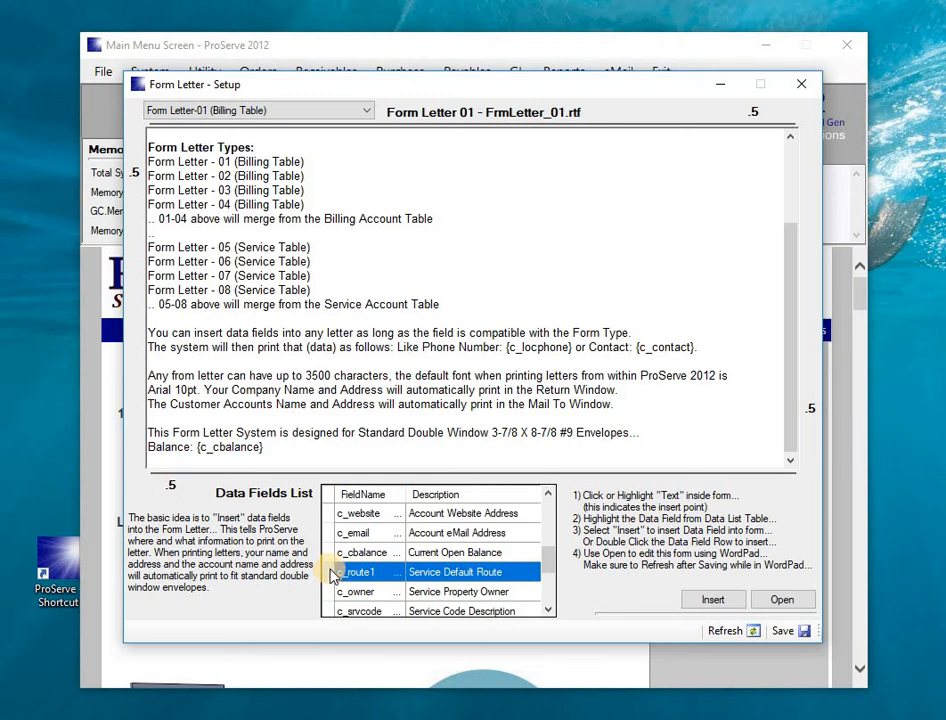
Save Form Letter 01 over its existing template and switch to the end of Form Letter-05 (Service Table)
{"action": "left_click", "coordinate": [783, 633]}
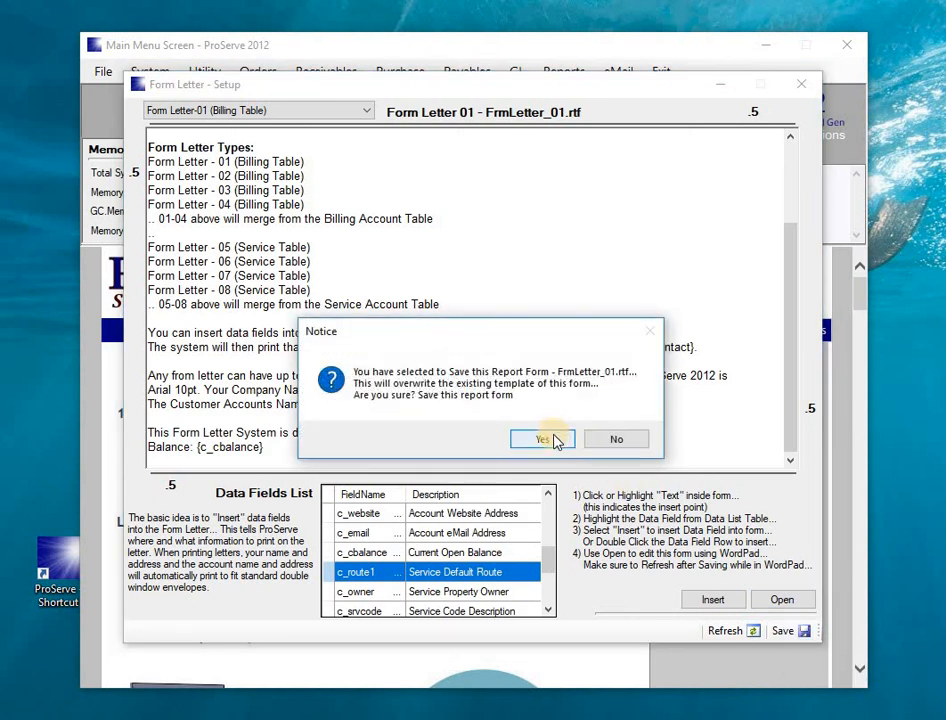
{"action": "left_click", "coordinate": [553, 437]}
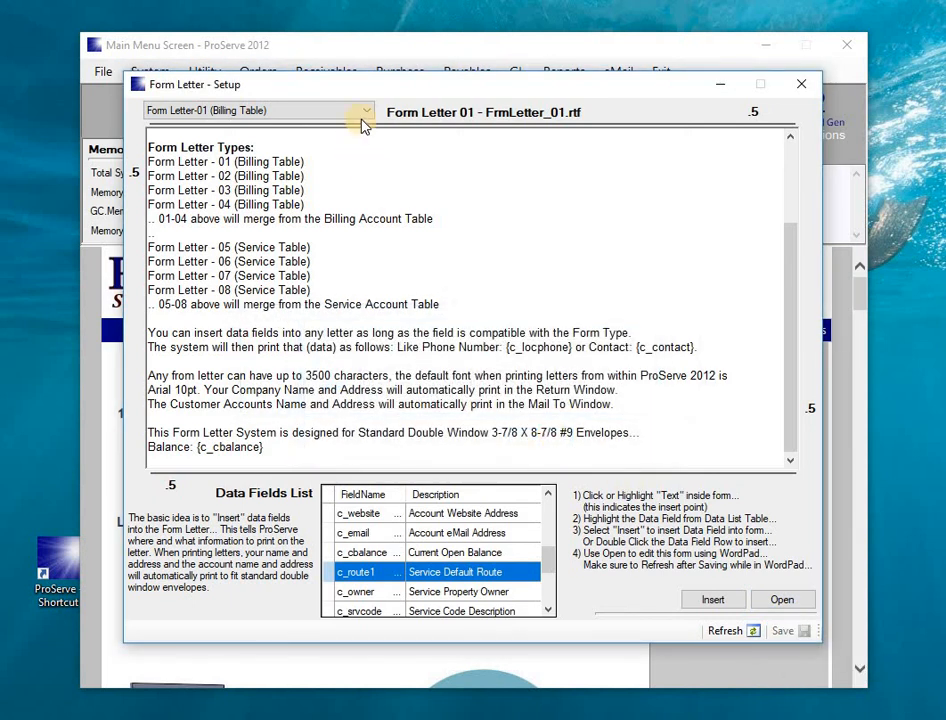
{"action": "left_click", "coordinate": [363, 121]}
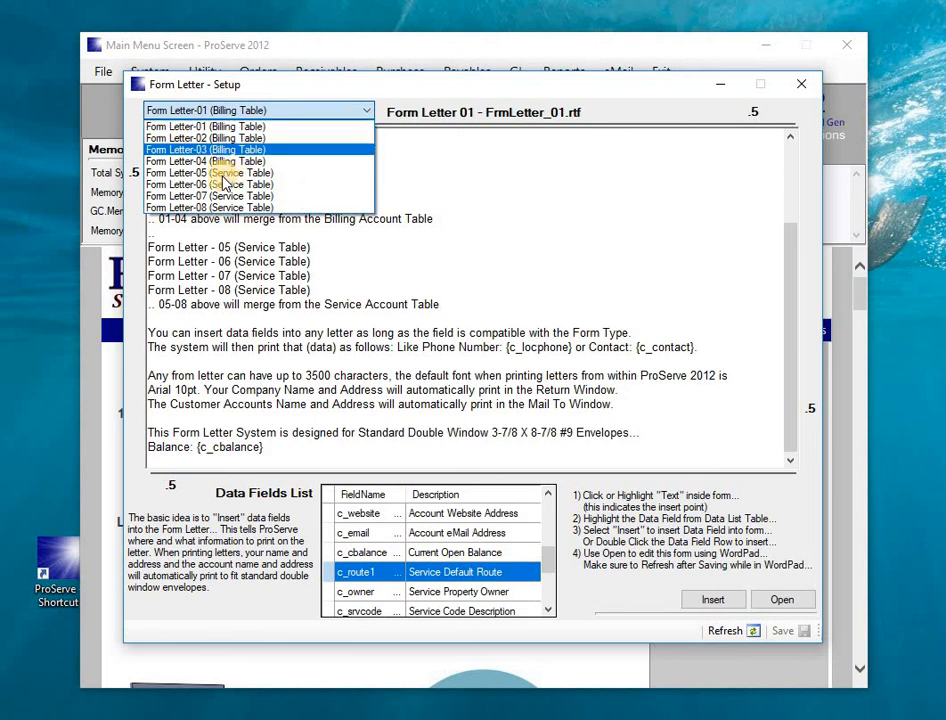
{"action": "left_click", "coordinate": [222, 174]}
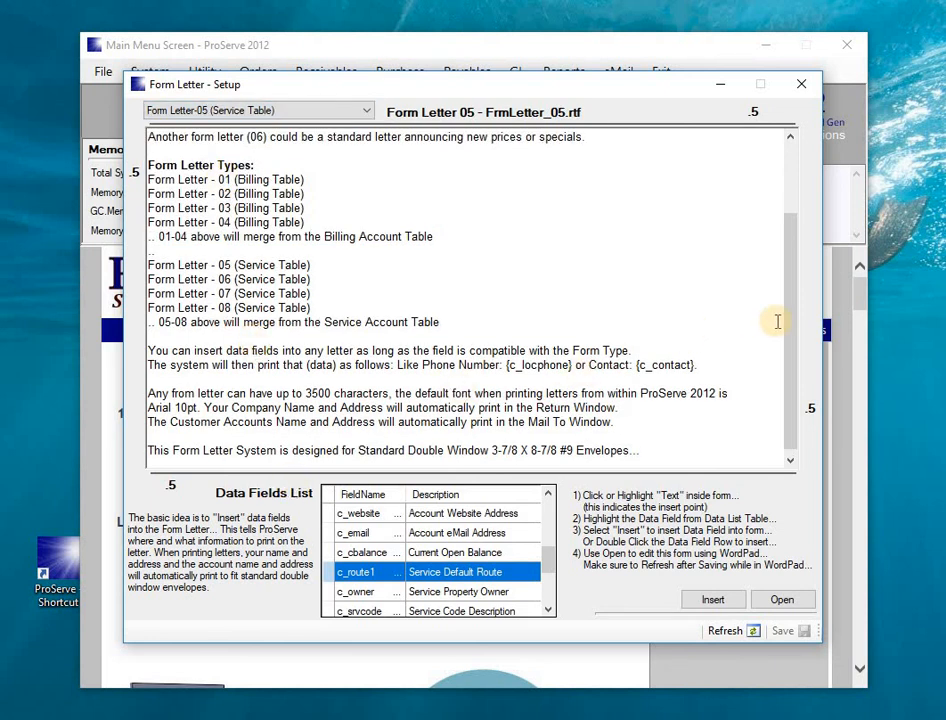
{"action": "left_click_drag", "start_coordinate": [788, 325], "coordinate": [788, 376]}
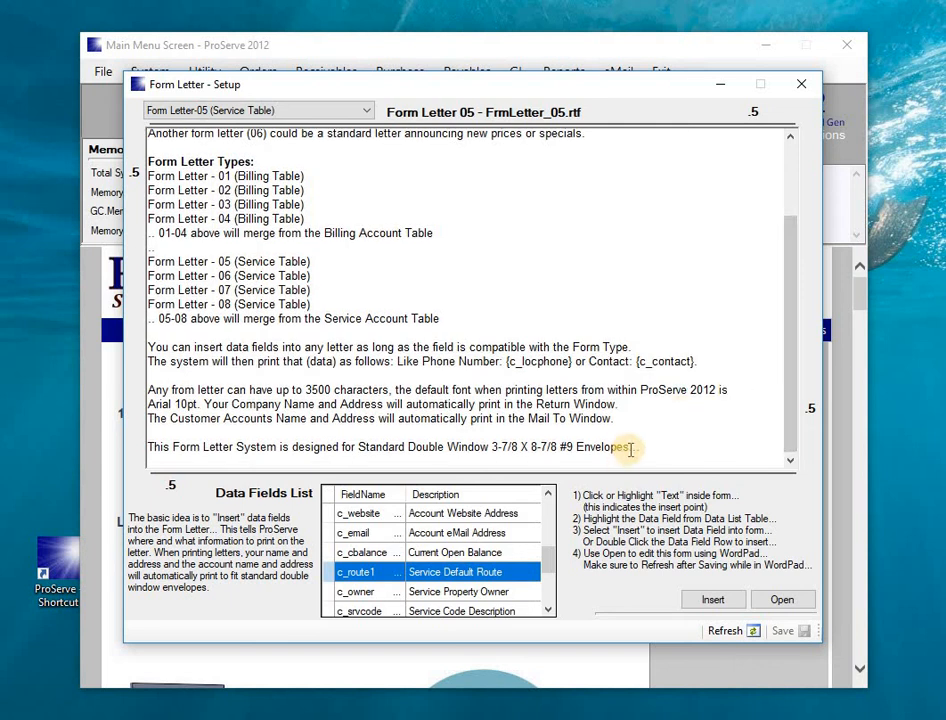
Add the line "This is the route:" at the end of Form Letter 05 and insert the c_route1 (Service Default Route) data field after it
{"action": "left_click", "coordinate": [642, 448]}
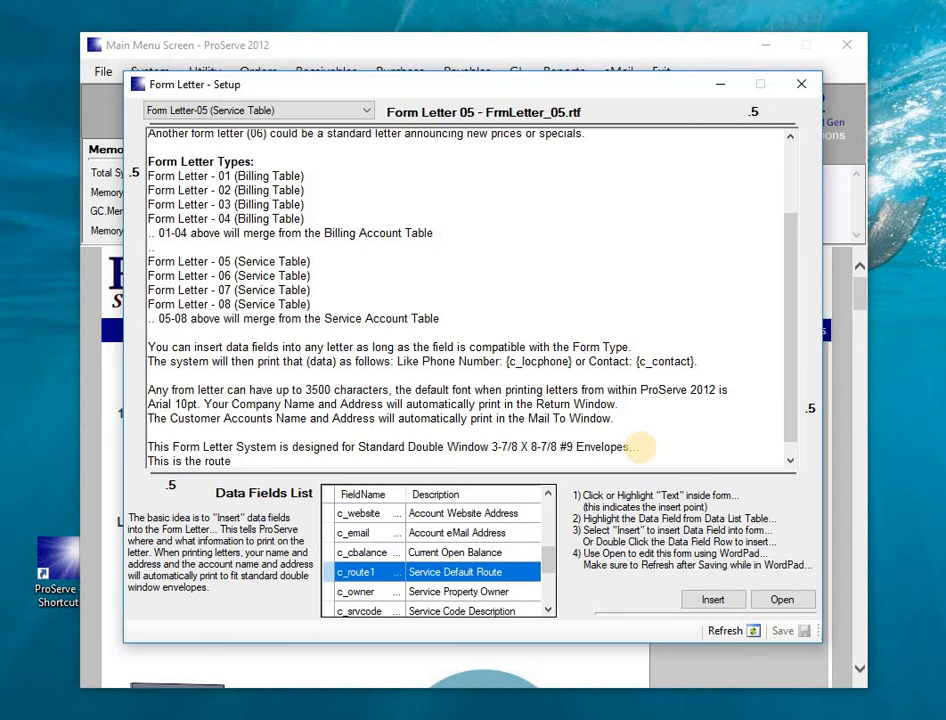
{"action": "double_click", "coordinate": [340, 572]}
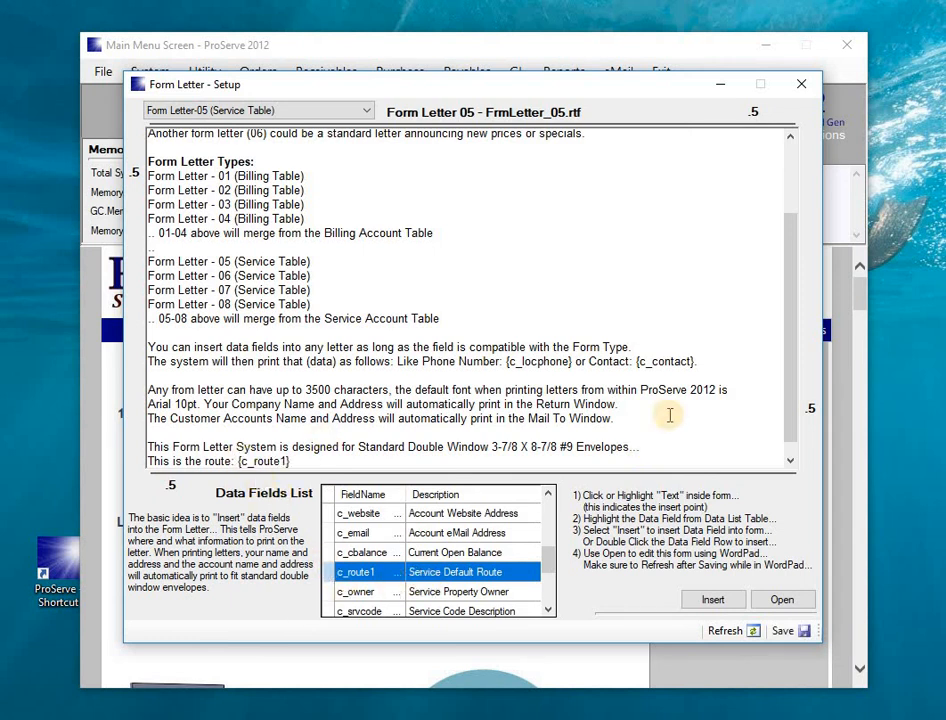
{"action": "scroll", "coordinate": [792, 433], "scroll_direction": "down", "scroll_amount": 1}
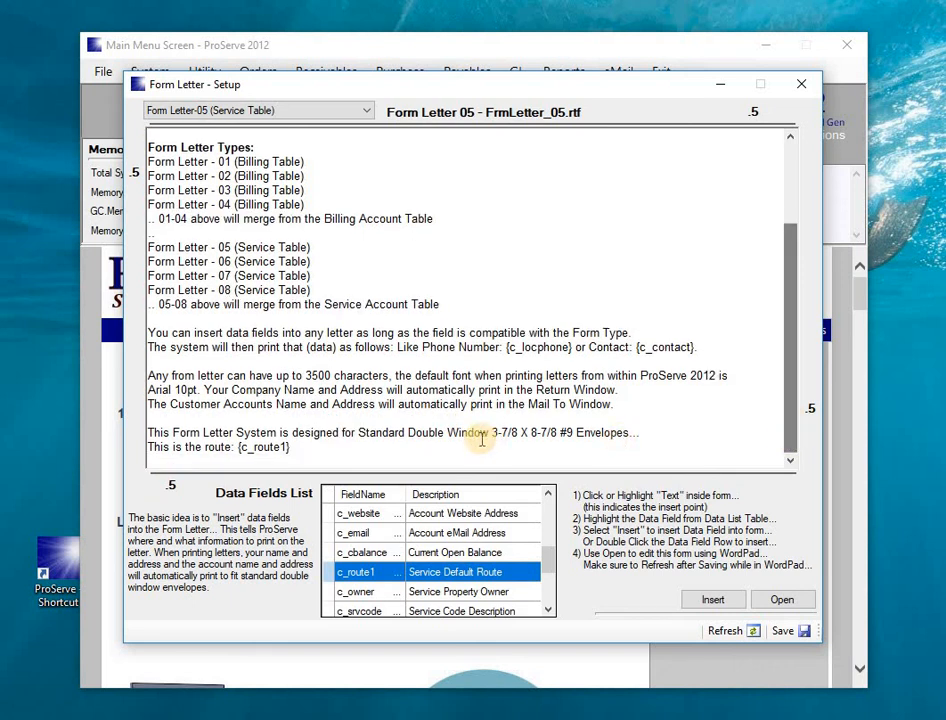
Add ", Service Amount:" after the route field on the last line and insert the c_srvamt (Service Amount) data field
{"action": "left_click", "coordinate": [327, 593]}
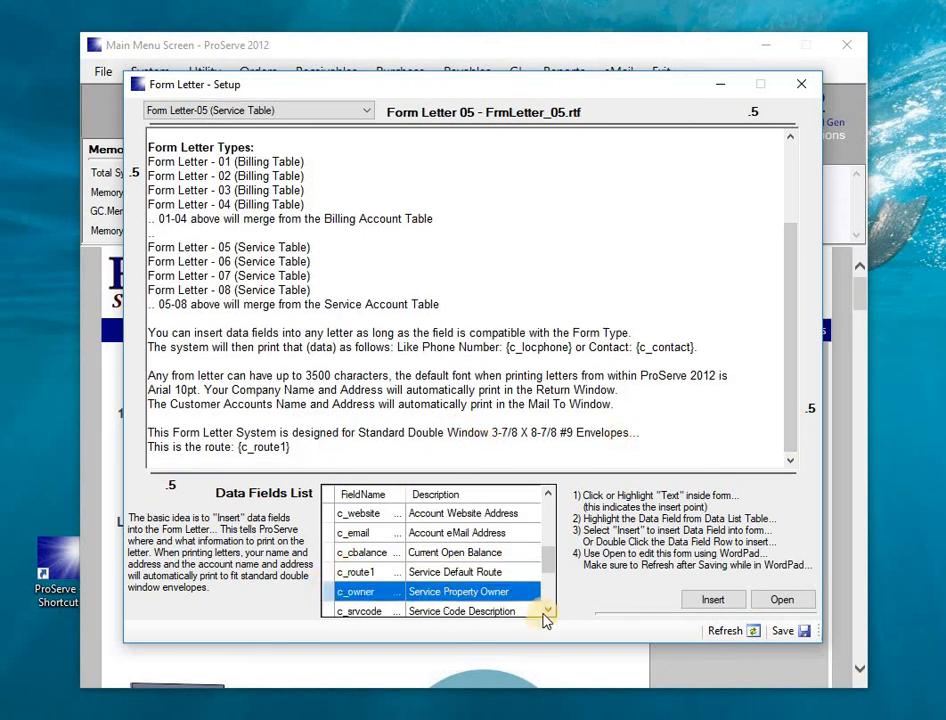
{"action": "scroll", "coordinate": [370, 570], "scroll_direction": "down", "scroll_amount": 2}
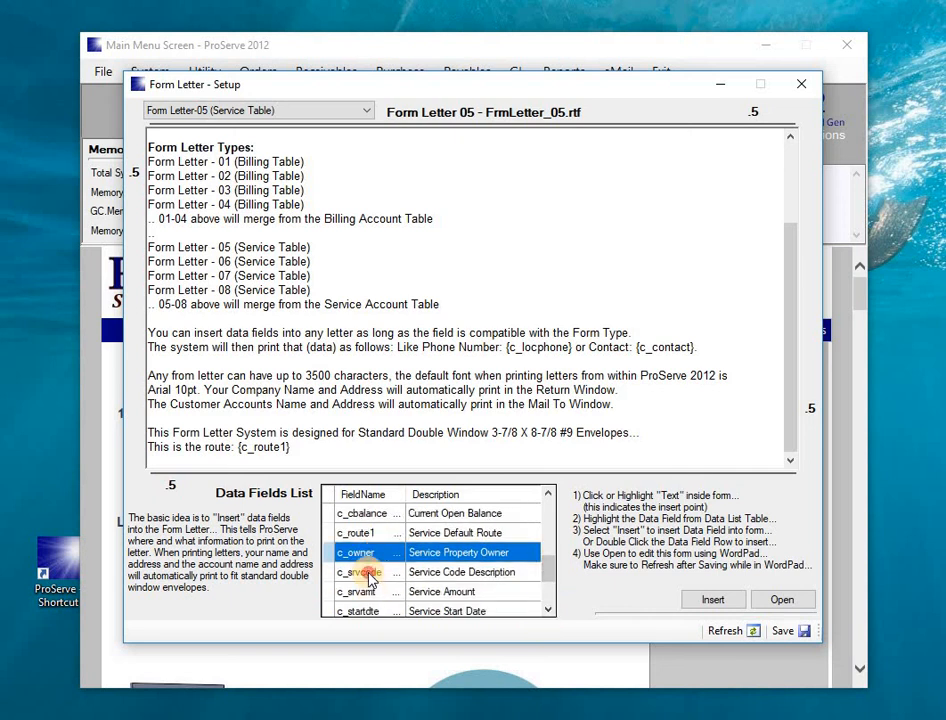
{"action": "left_click", "coordinate": [440, 574]}
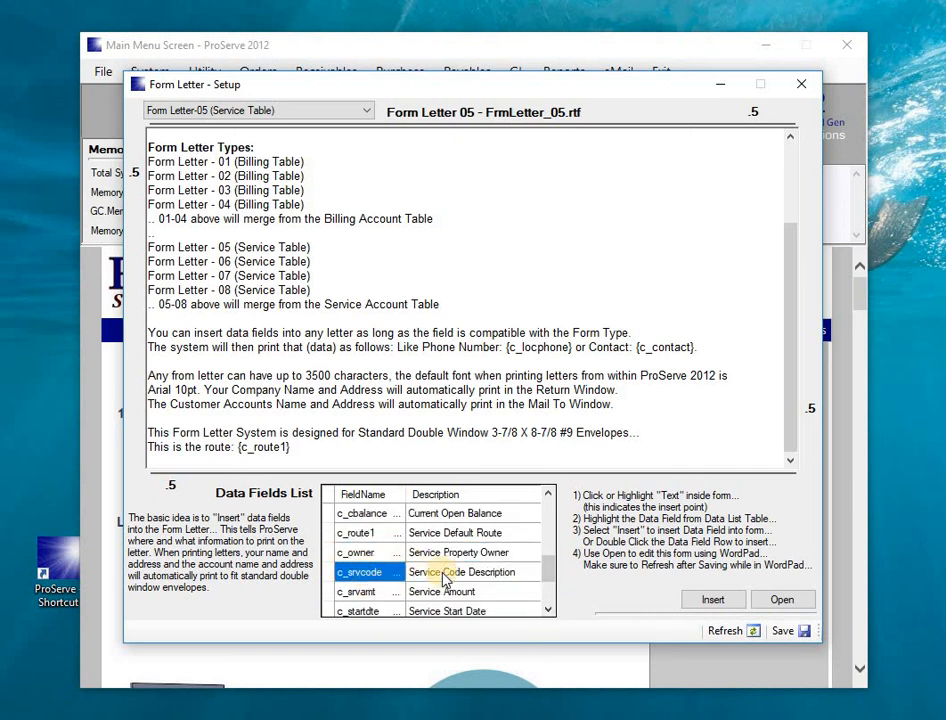
{"action": "left_click", "coordinate": [328, 594]}
{"action": "left_click", "coordinate": [306, 448]}
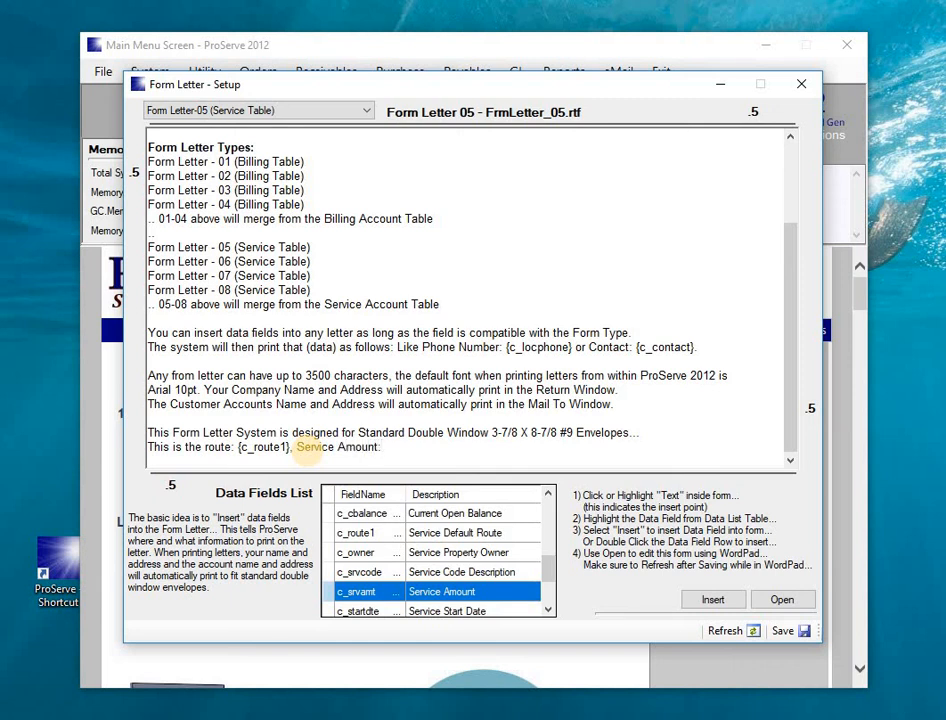
{"action": "double_click", "coordinate": [331, 596]}
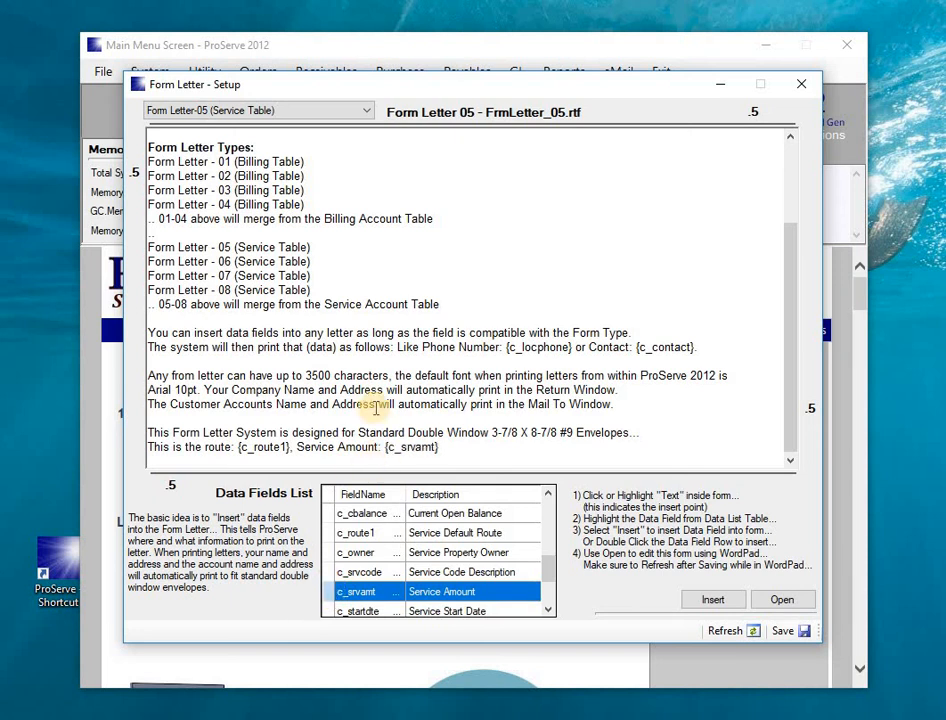
Save Form Letter 05 over its existing template and close the form letter setup
{"action": "left_click", "coordinate": [788, 632]}
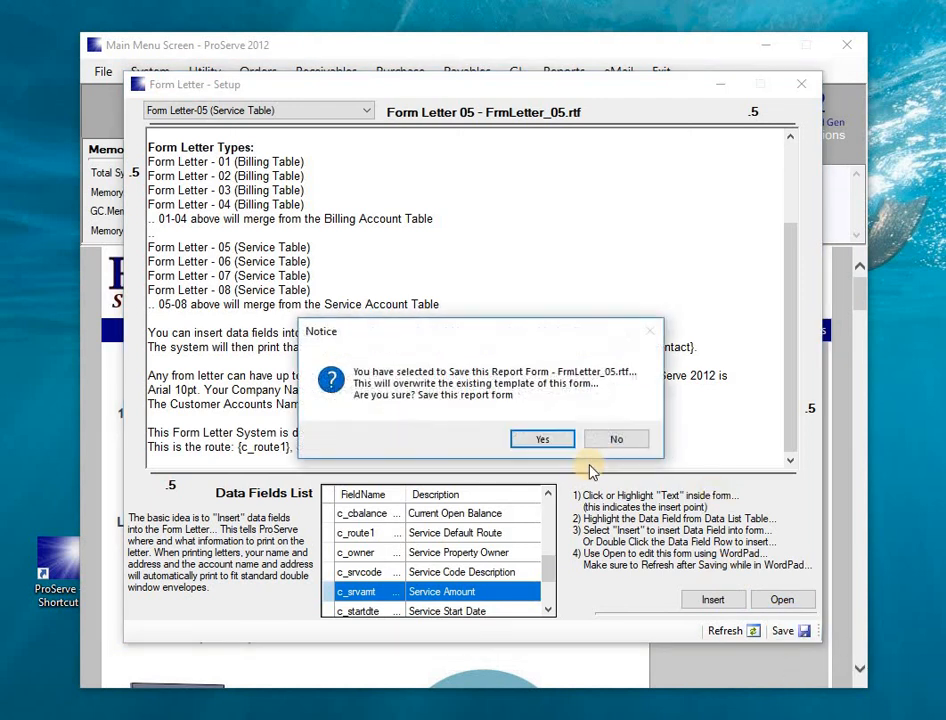
{"action": "left_click", "coordinate": [545, 438]}
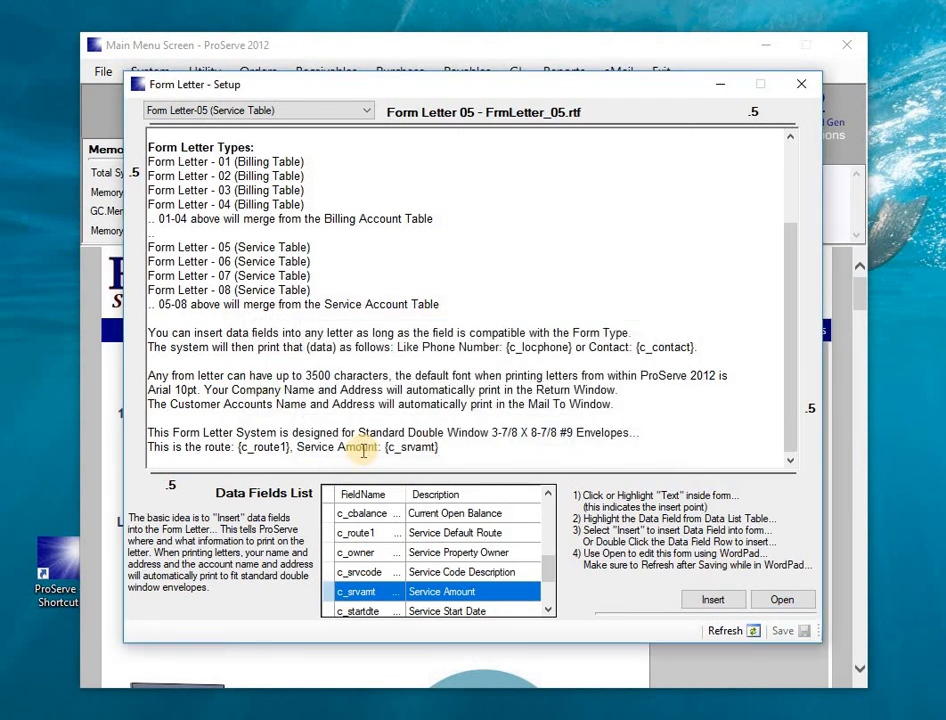
{"action": "left_click", "coordinate": [367, 114]}
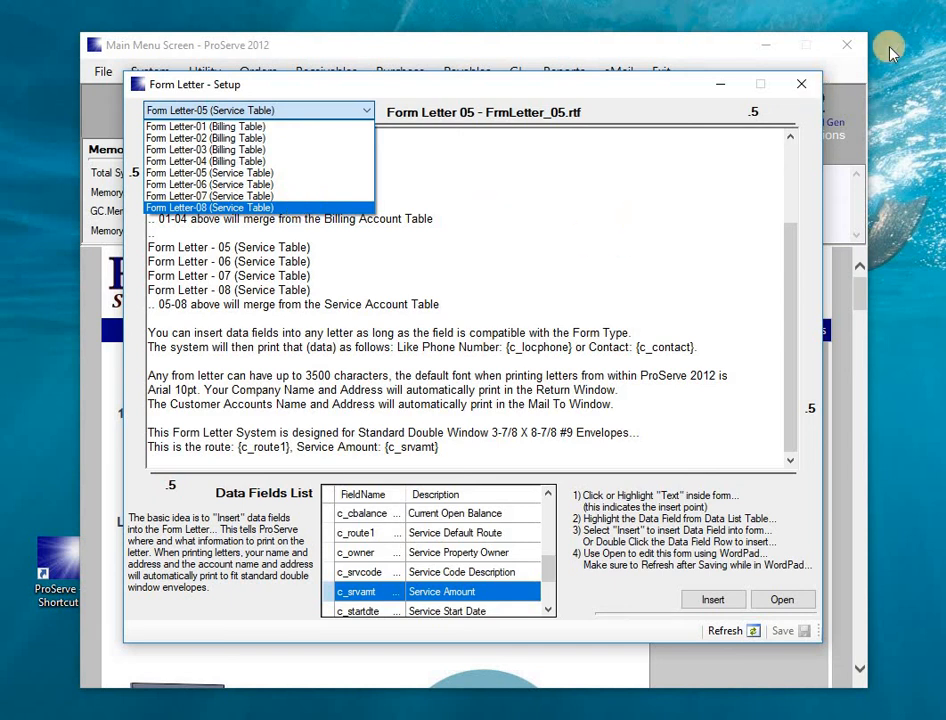
{"action": "left_click", "coordinate": [806, 87]}
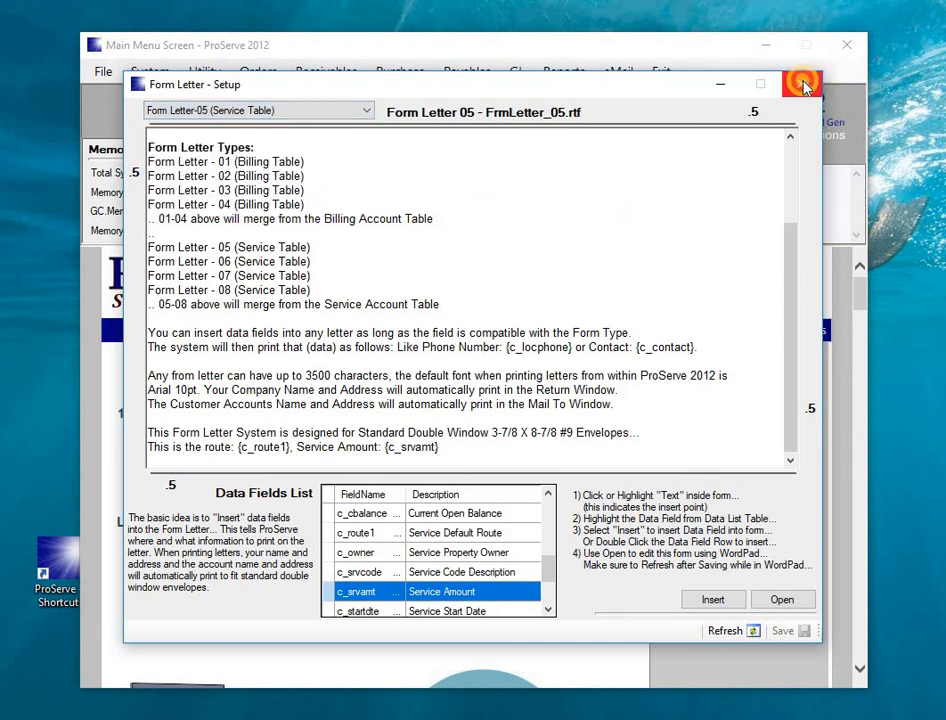
{"action": "left_click", "coordinate": [806, 87]}
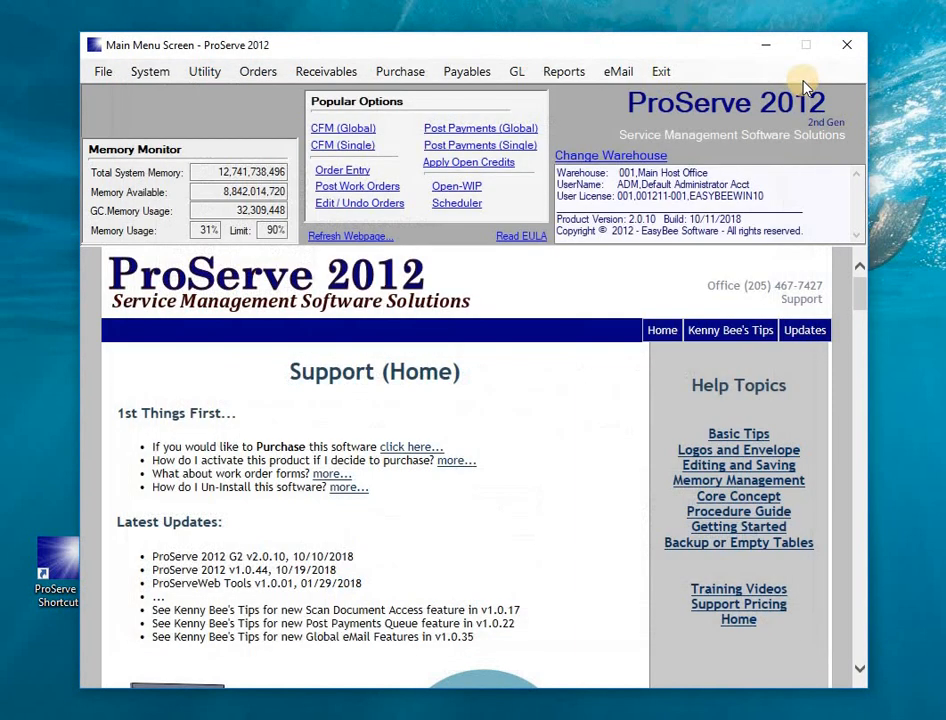
Search the single customer file for the name "AD", open the second matching customer, and bring up the form letter for that billing account
{"action": "left_click", "coordinate": [344, 148]}
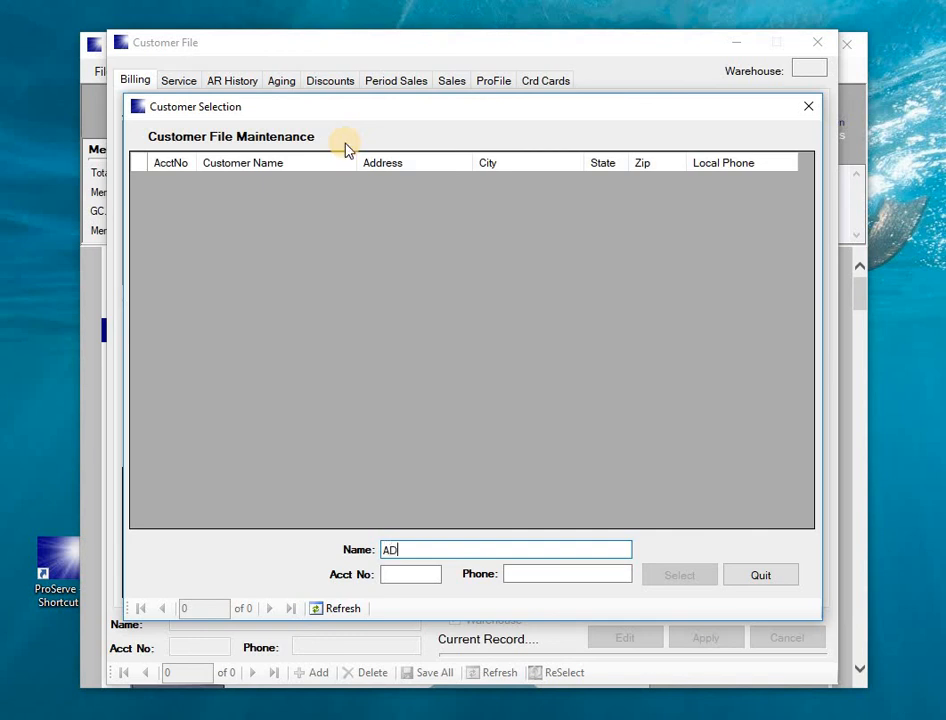
{"action": "key", "text": "Return"}
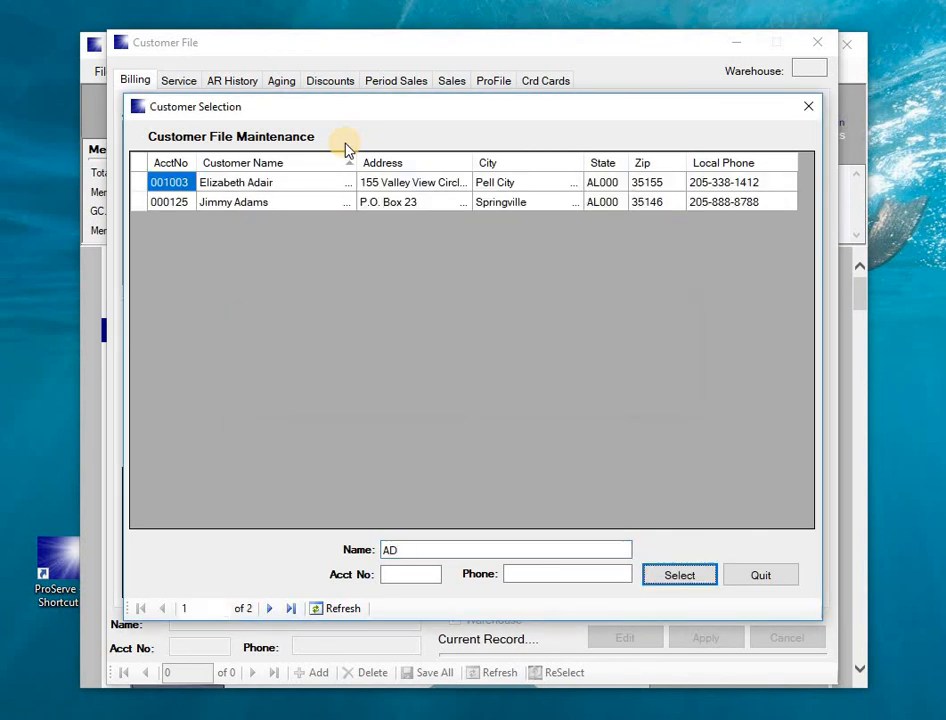
{"action": "double_click", "coordinate": [138, 203]}
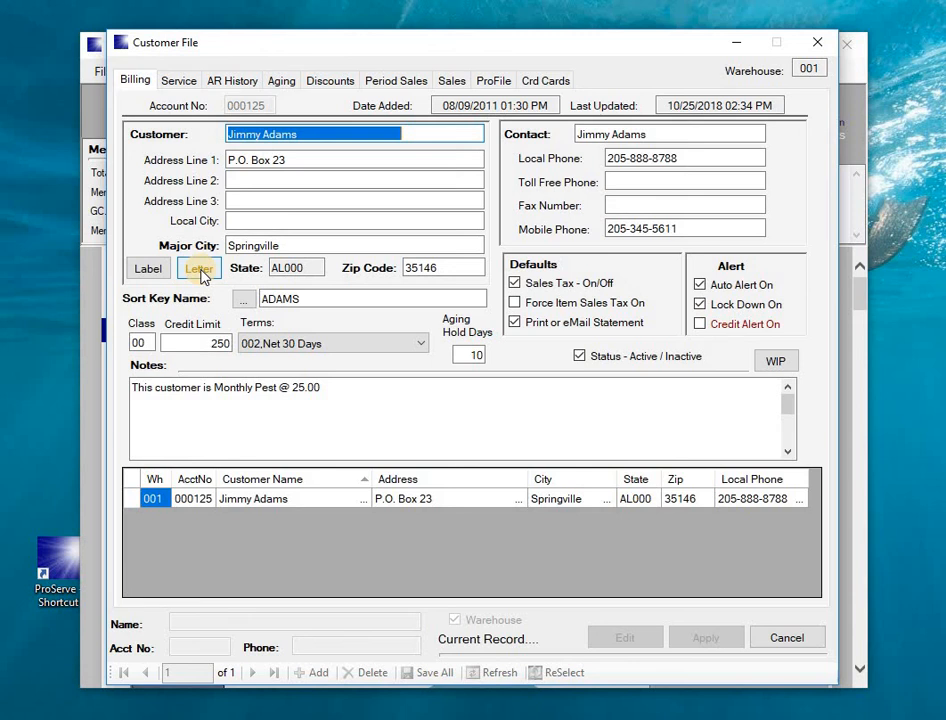
{"action": "left_click", "coordinate": [199, 270]}
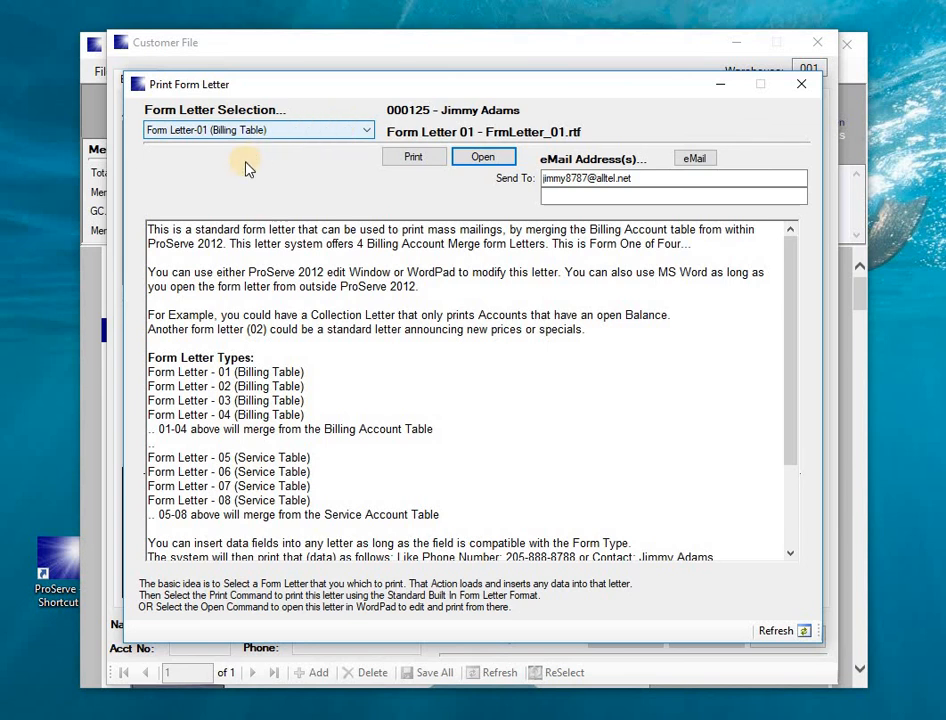
Preview the printout of Form Letter-01 (Billing Table) for the customer, check it through to the balance line, and close the preview
{"action": "left_click", "coordinate": [304, 125]}
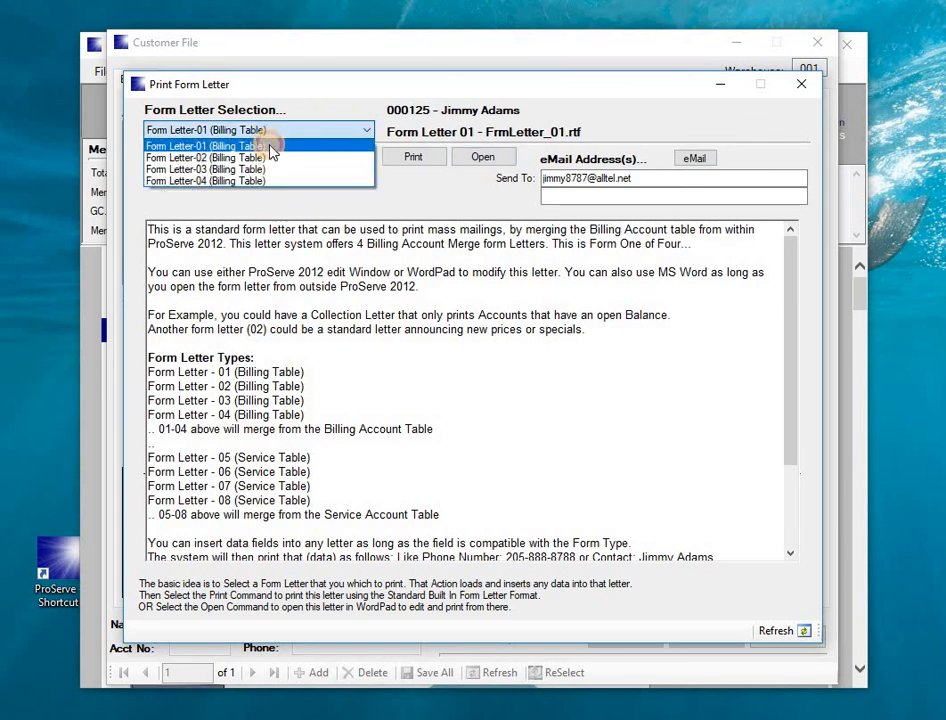
{"action": "left_click", "coordinate": [270, 148]}
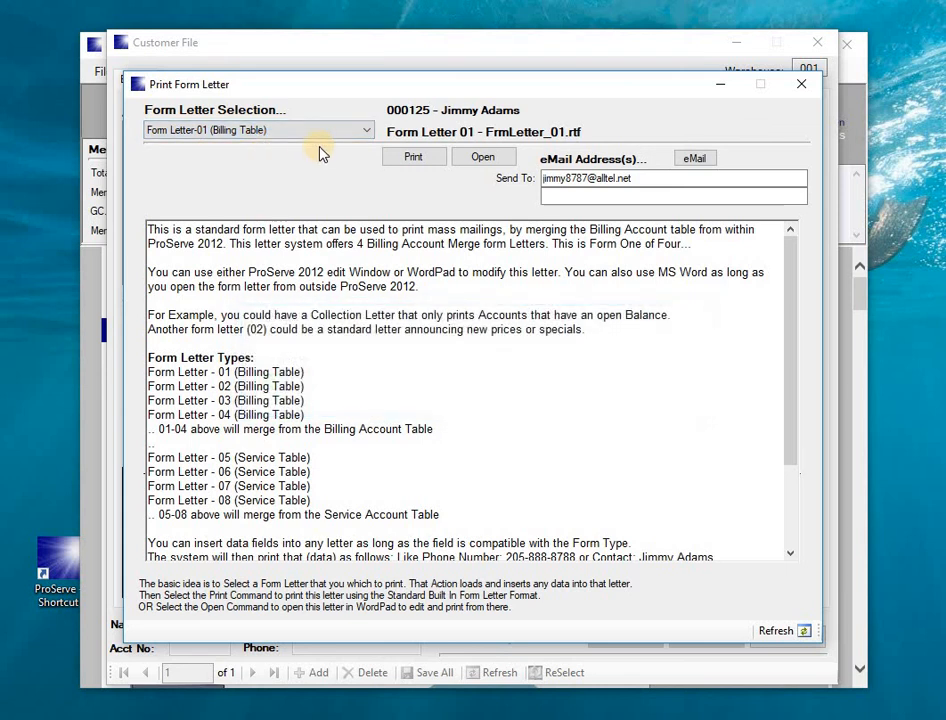
{"action": "left_click", "coordinate": [413, 159]}
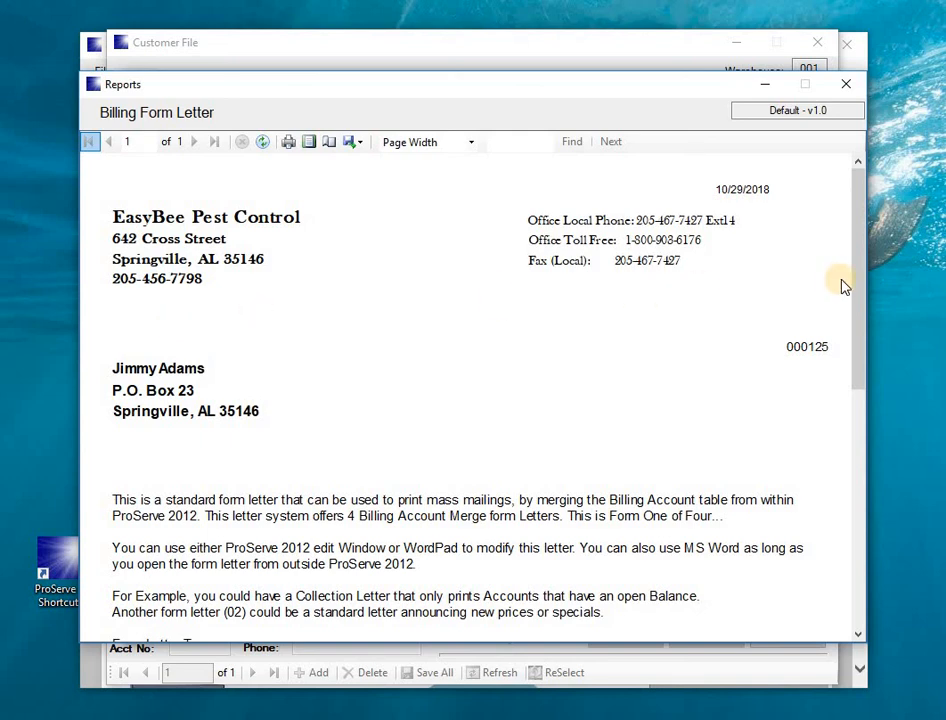
{"action": "left_click_drag", "start_coordinate": [860, 290], "coordinate": [864, 480]}
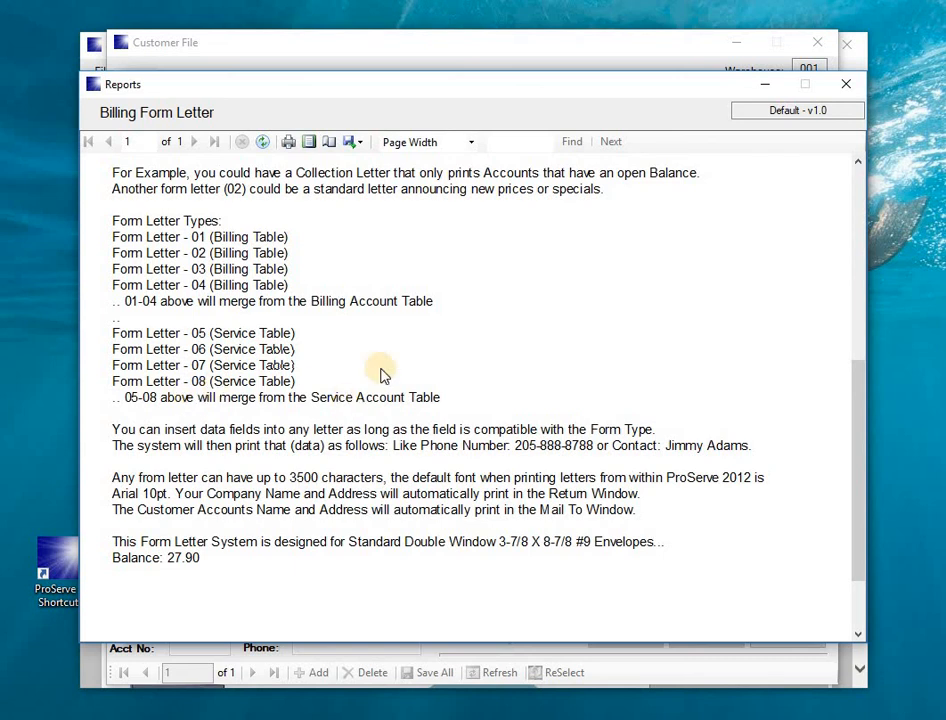
{"action": "left_click", "coordinate": [853, 270]}
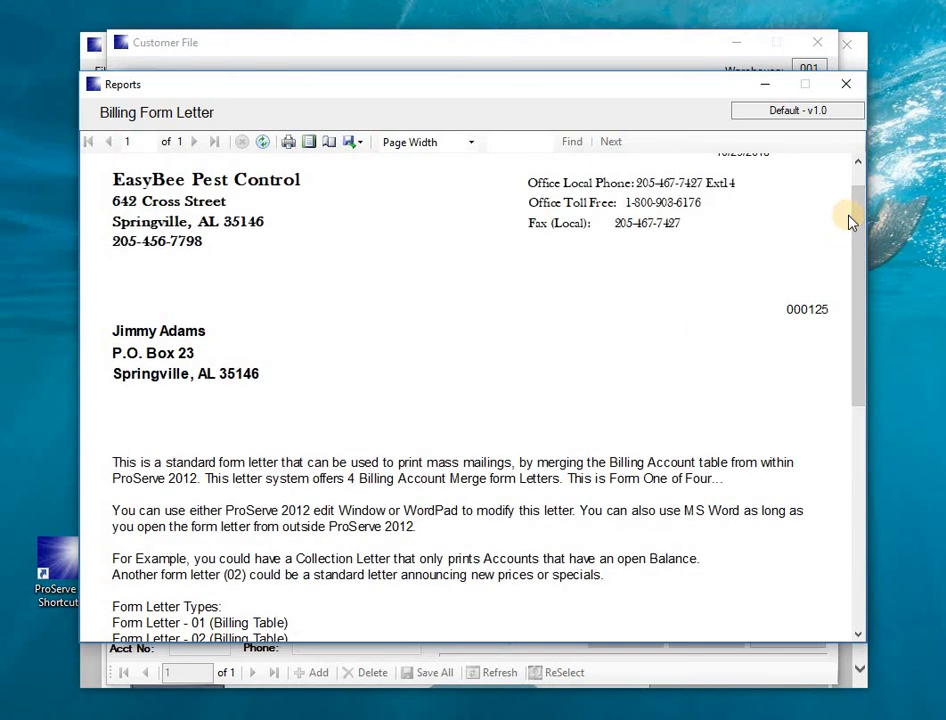
{"action": "left_click", "coordinate": [849, 87]}
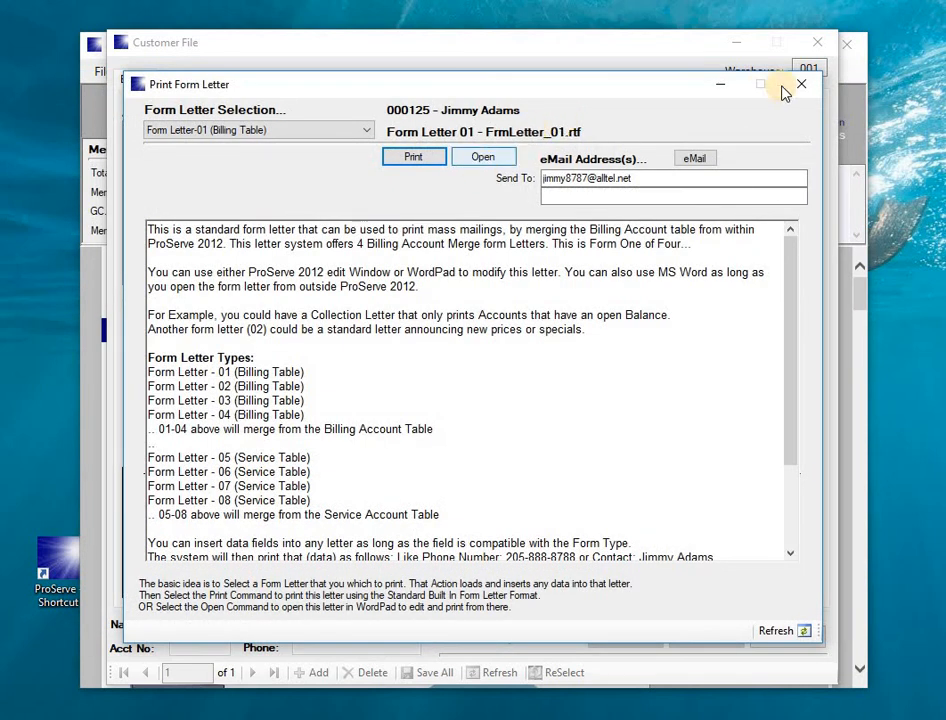
Open the merged Form Letter 01 in WordPad, check its inserted customer data, and close it without refreshing the letter
{"action": "left_click", "coordinate": [486, 159]}
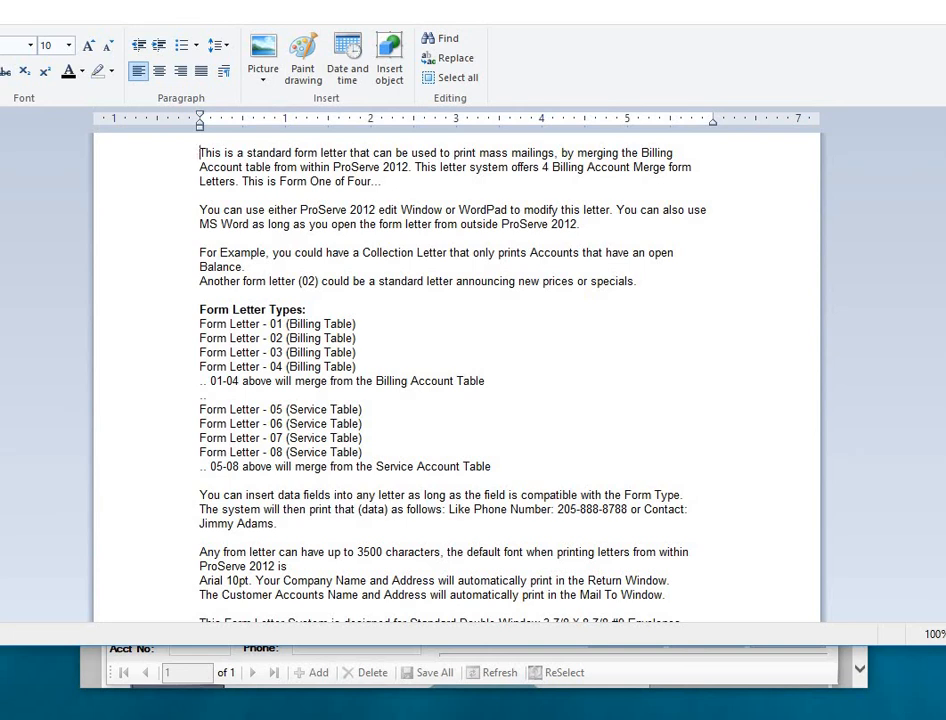
{"action": "scroll", "coordinate": [659, 464], "scroll_direction": "down", "scroll_amount": 1}
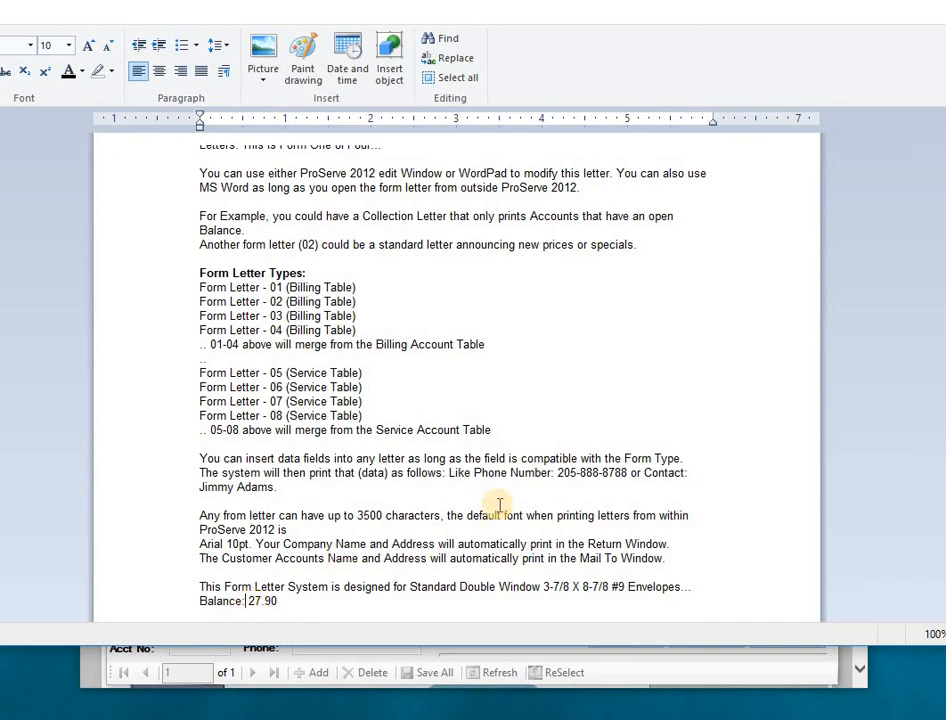
{"action": "left_click", "coordinate": [569, 480]}
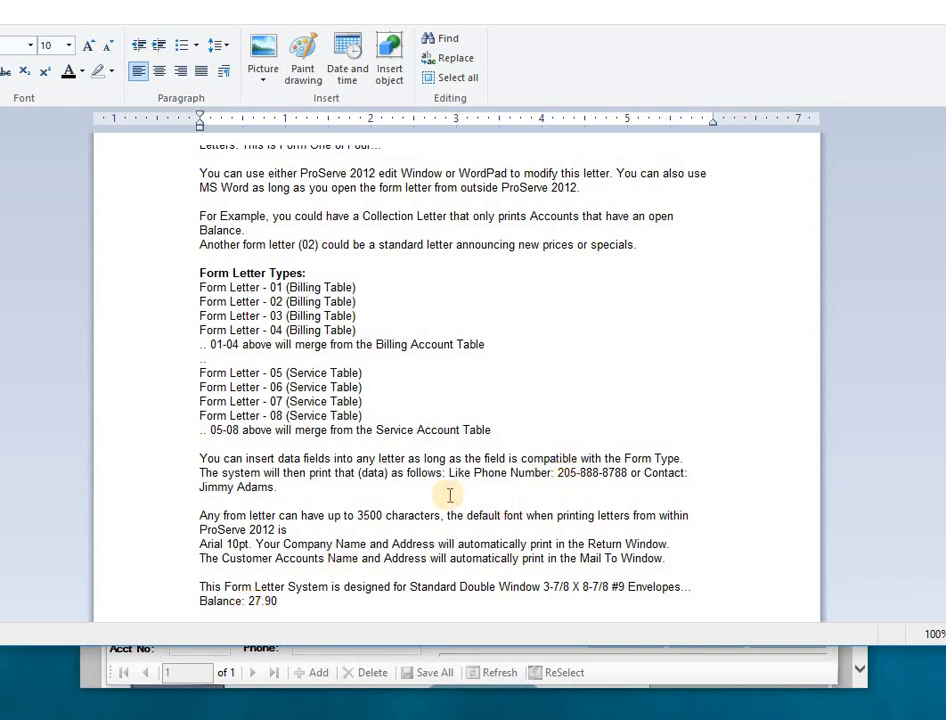
{"action": "key", "text": "alt+F4"}
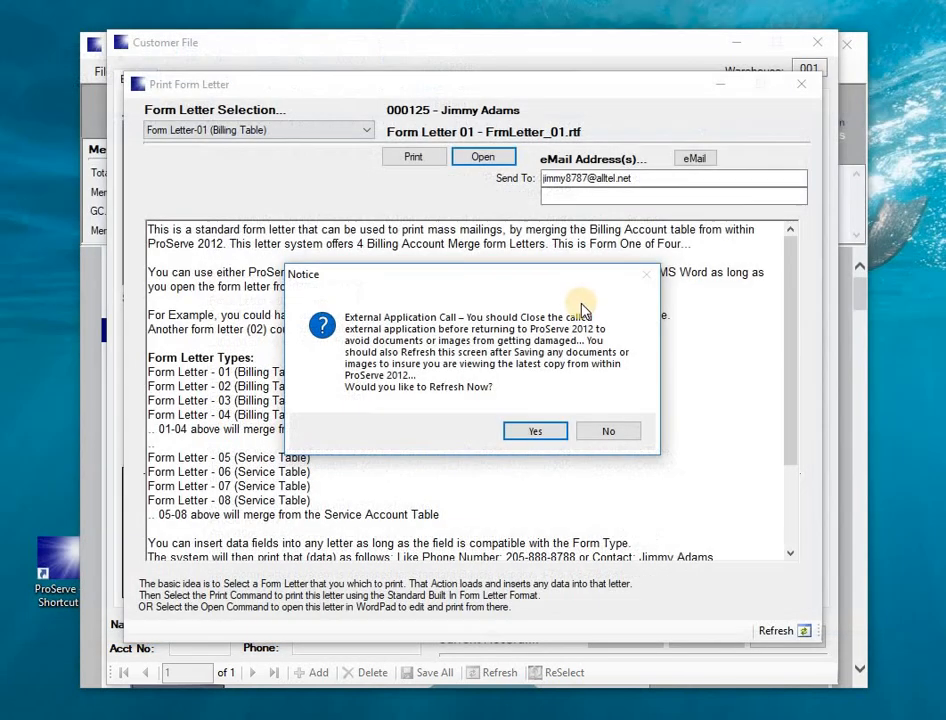
{"action": "left_click", "coordinate": [584, 431]}
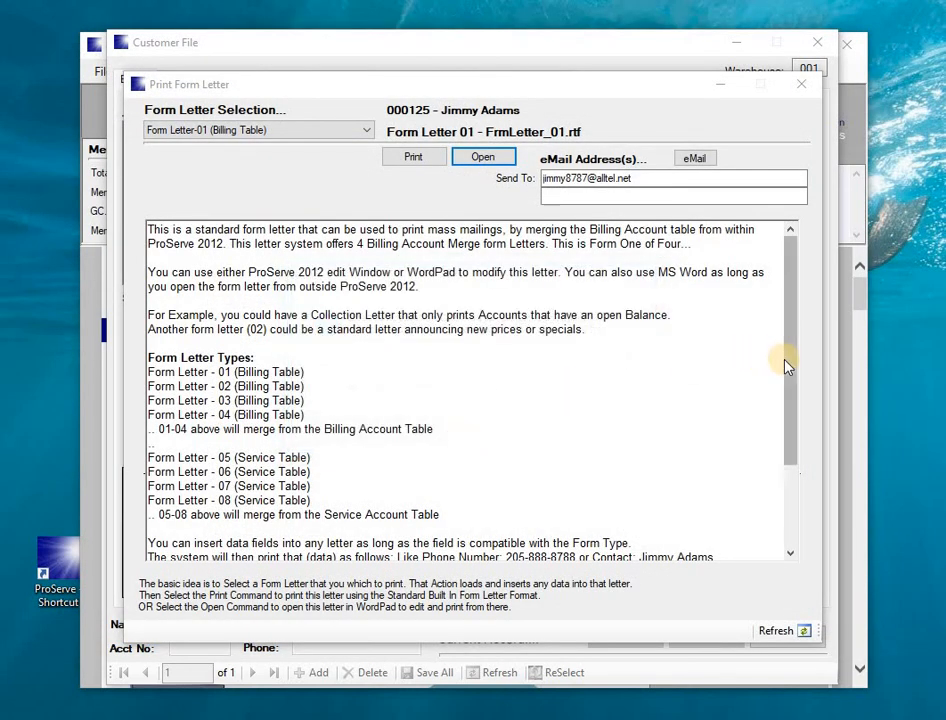
Review the merged phone, contact and balance data at the end of Form Letter 01 and close the letter window
{"action": "left_click_drag", "start_coordinate": [788, 360], "coordinate": [796, 468]}
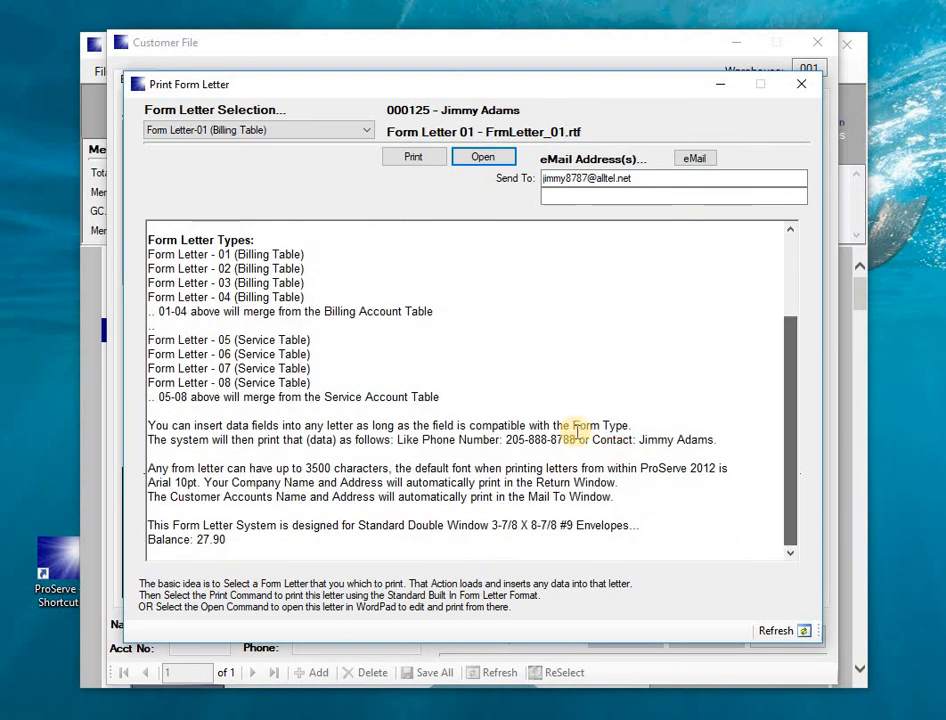
{"action": "left_click", "coordinate": [497, 432]}
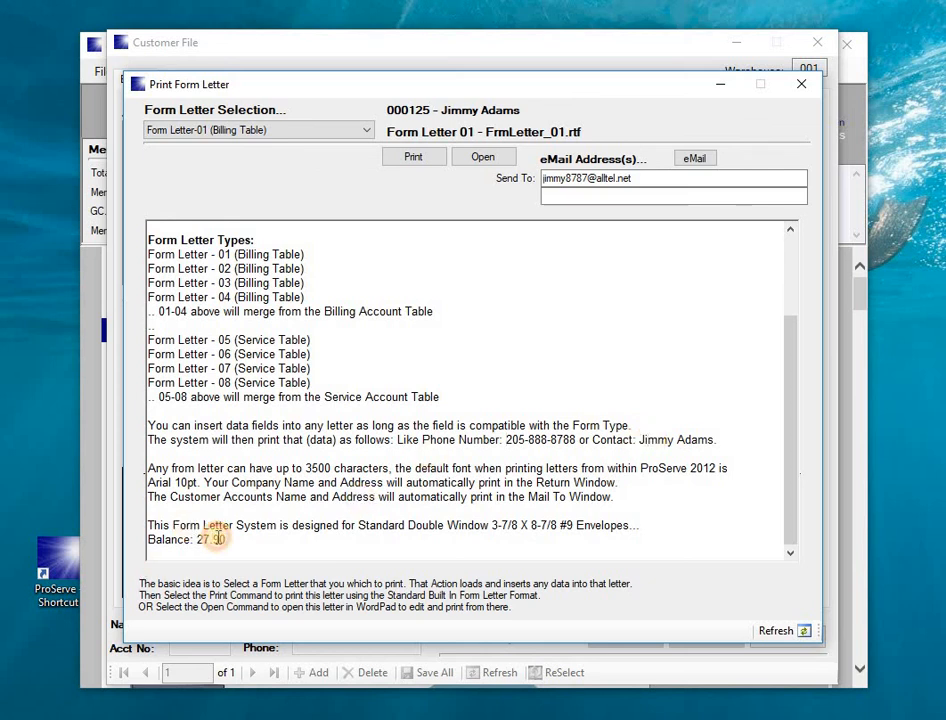
{"action": "left_click", "coordinate": [203, 130]}
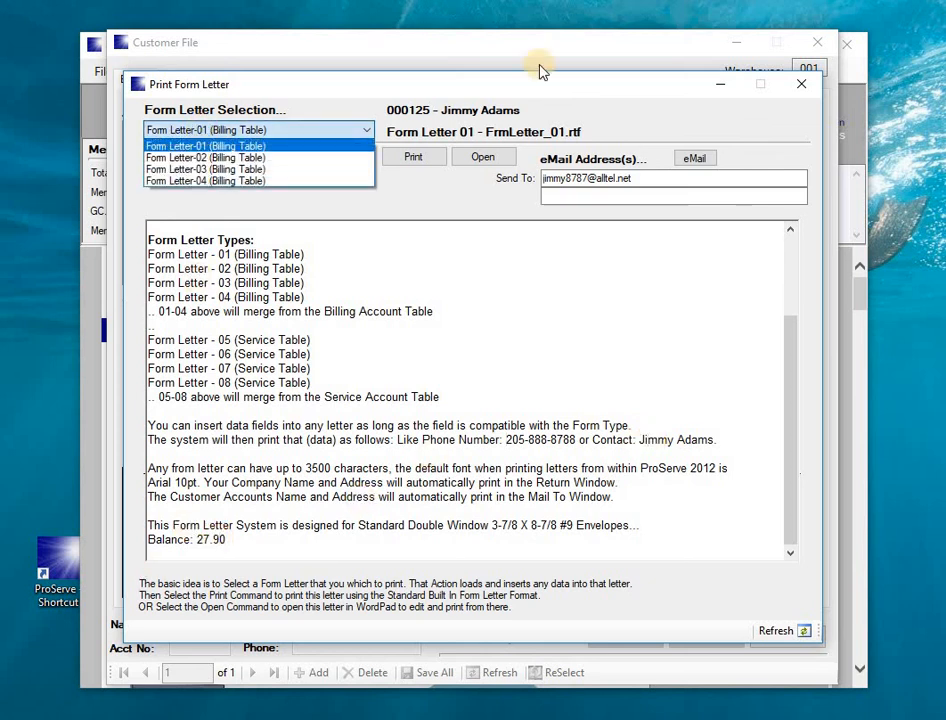
{"action": "left_click", "coordinate": [803, 89]}
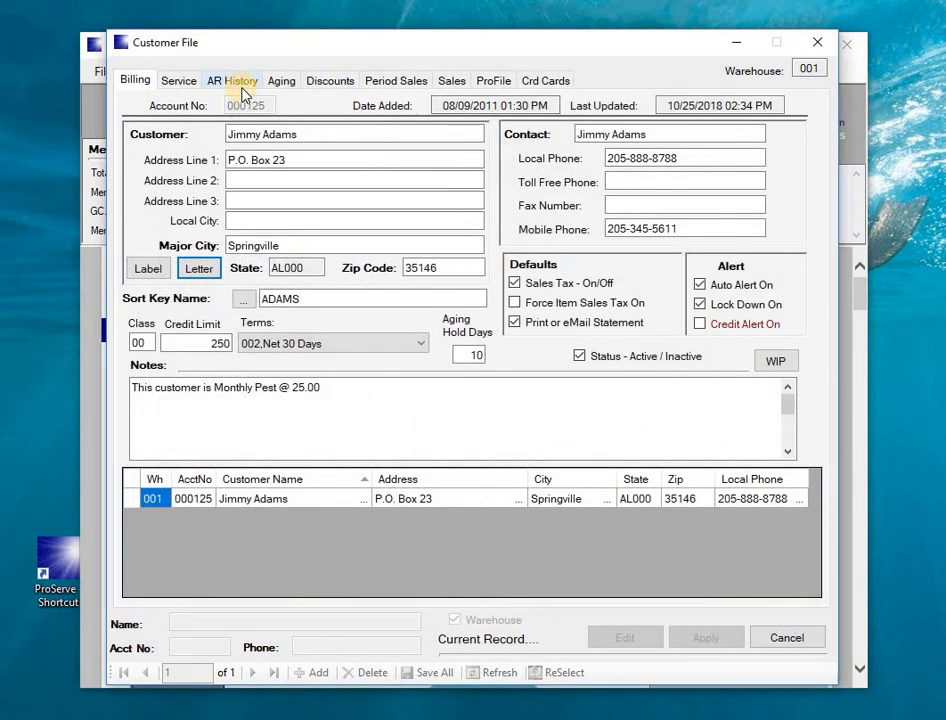
Select the customer's Monthly Pest Control service account and bring up its service form letter for printing
{"action": "left_click", "coordinate": [178, 80]}
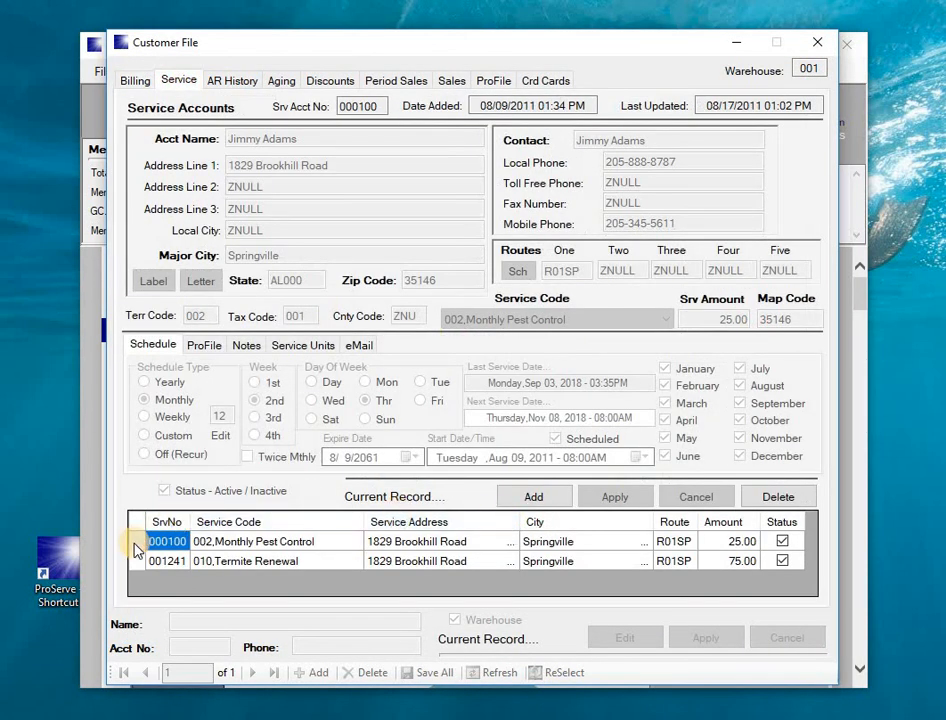
{"action": "left_click", "coordinate": [135, 545]}
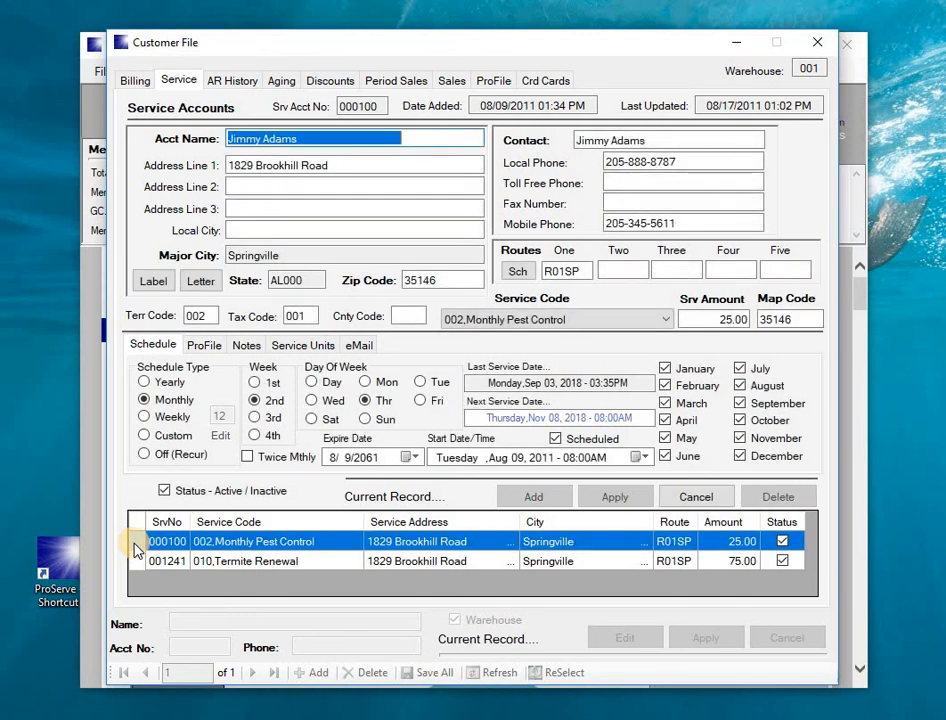
{"action": "left_click", "coordinate": [201, 281]}
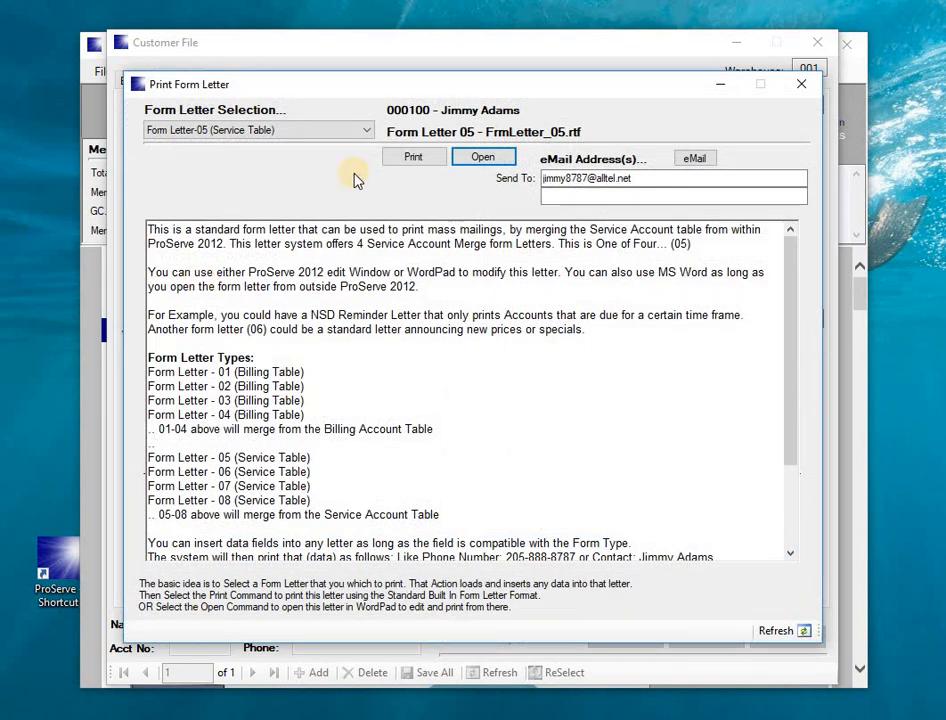
Preview the printout of Form Letter-05 (Service Table), check it through to the route and service amount line, and close the customer's windows
{"action": "left_click", "coordinate": [405, 162]}
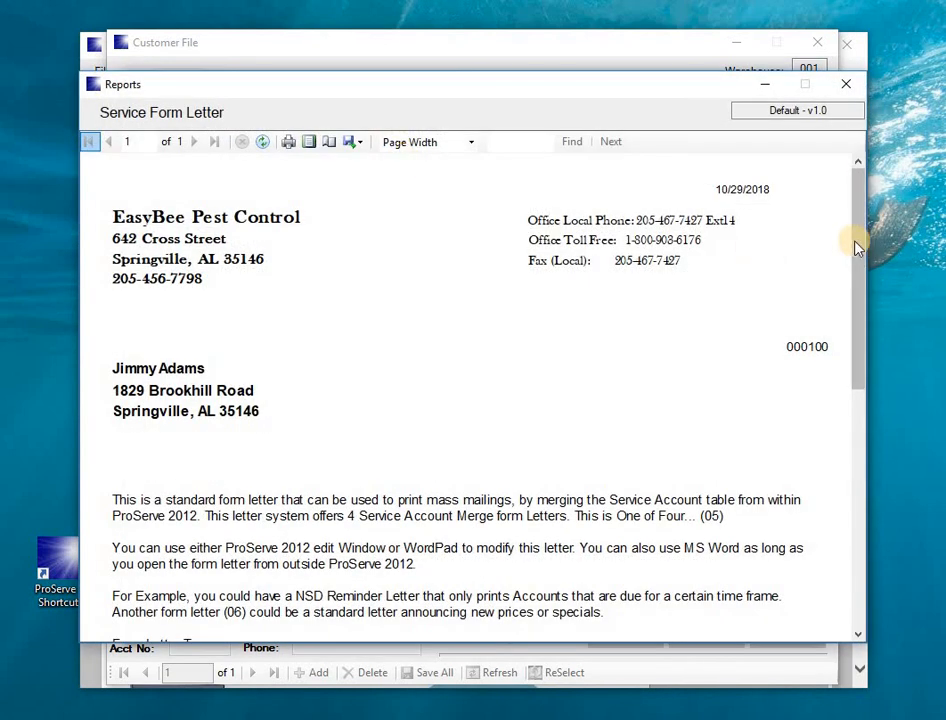
{"action": "left_click_drag", "start_coordinate": [855, 240], "coordinate": [615, 441]}
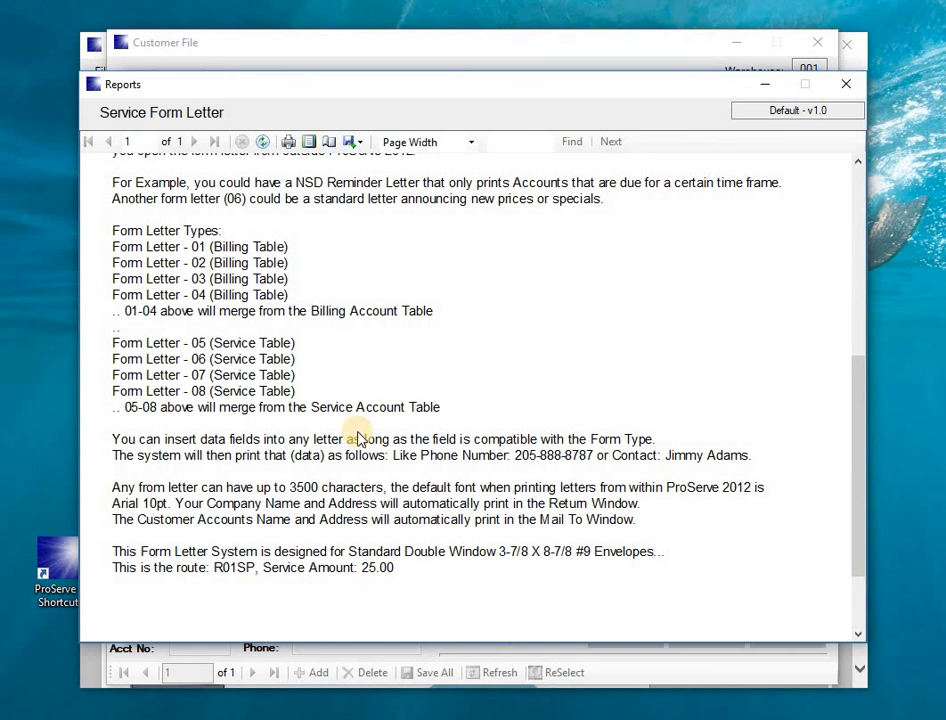
{"action": "left_click", "coordinate": [848, 84]}
{"action": "left_click", "coordinate": [803, 88]}
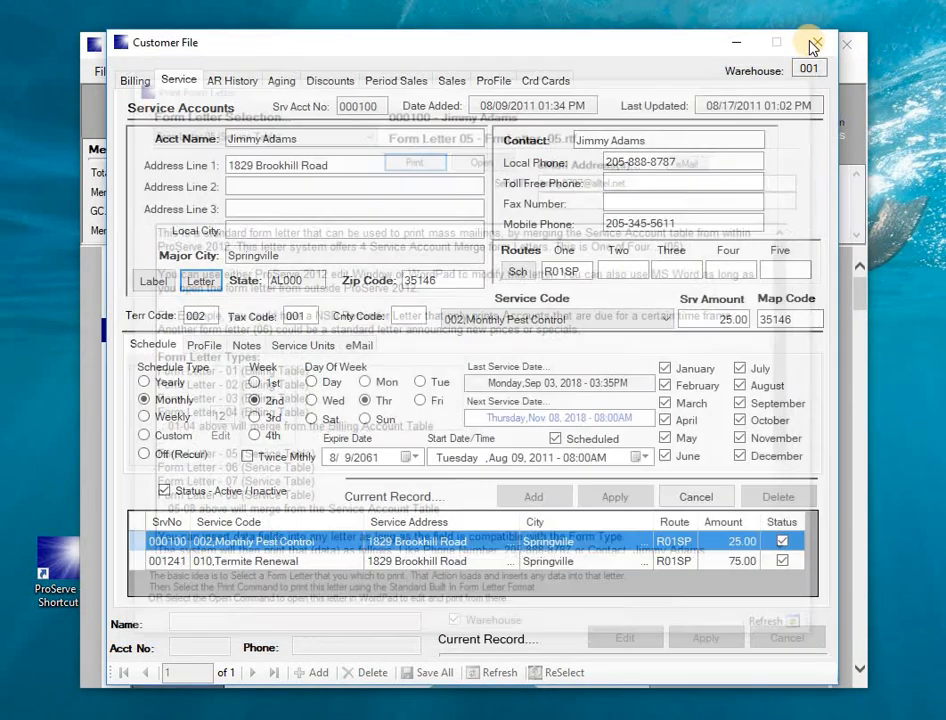
{"action": "left_click", "coordinate": [812, 47]}
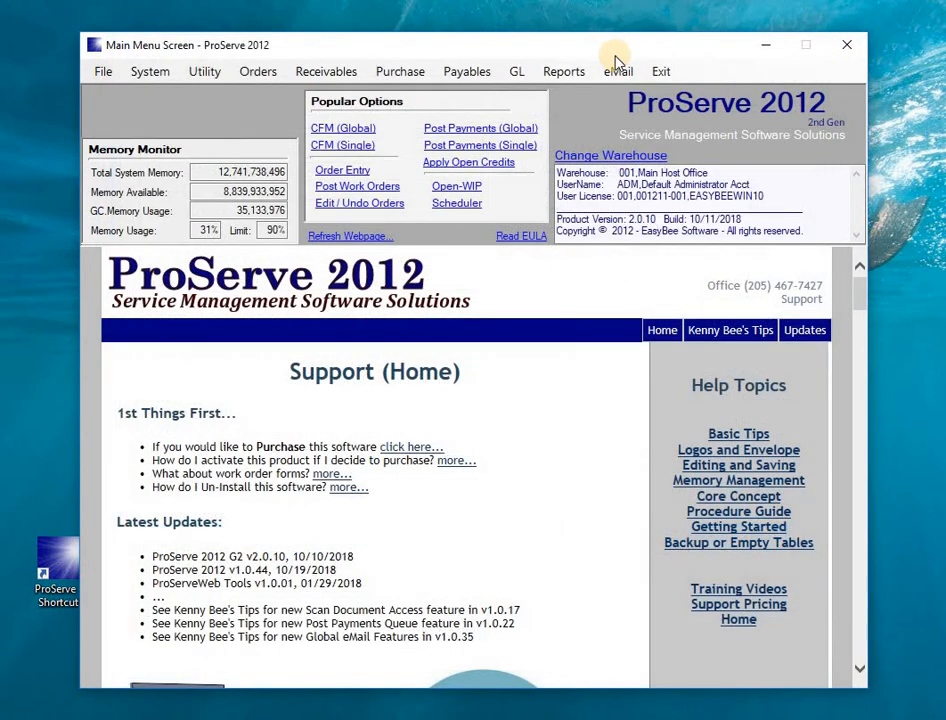
Build the customer form letters report for Billing accounts in warehouse 001 using Form Letter-01 (Billing Table)
{"action": "left_click", "coordinate": [565, 73]}
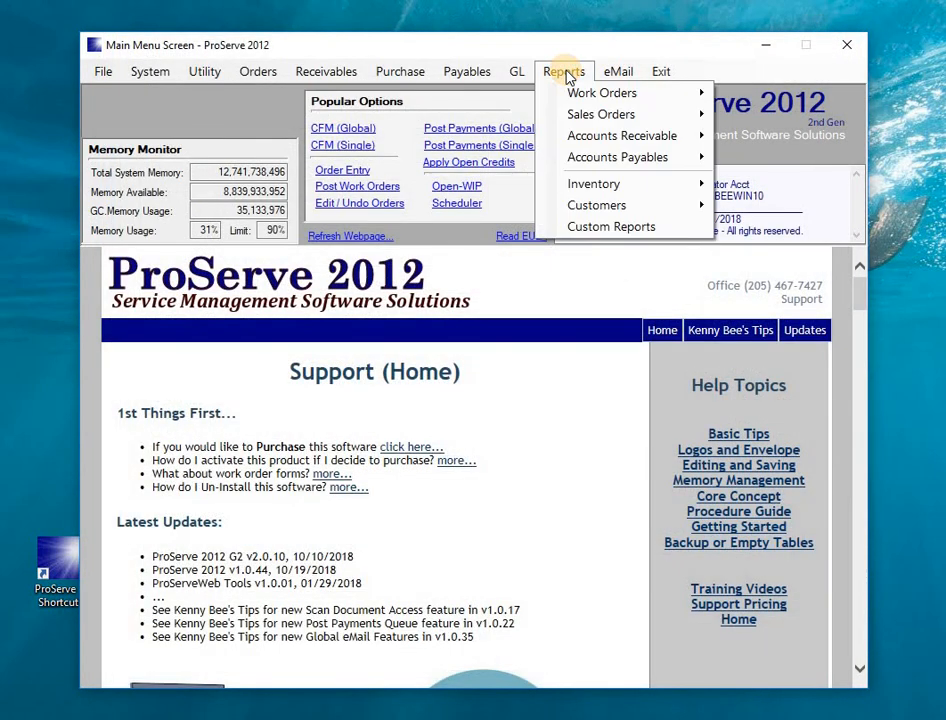
{"action": "left_click", "coordinate": [590, 205]}
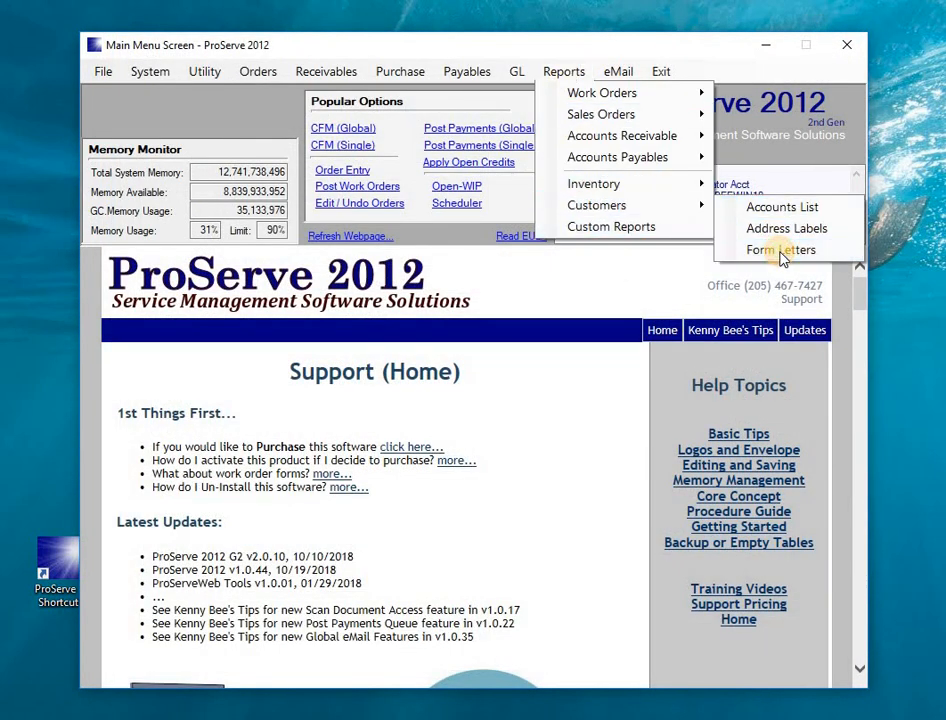
{"action": "left_click", "coordinate": [782, 251]}
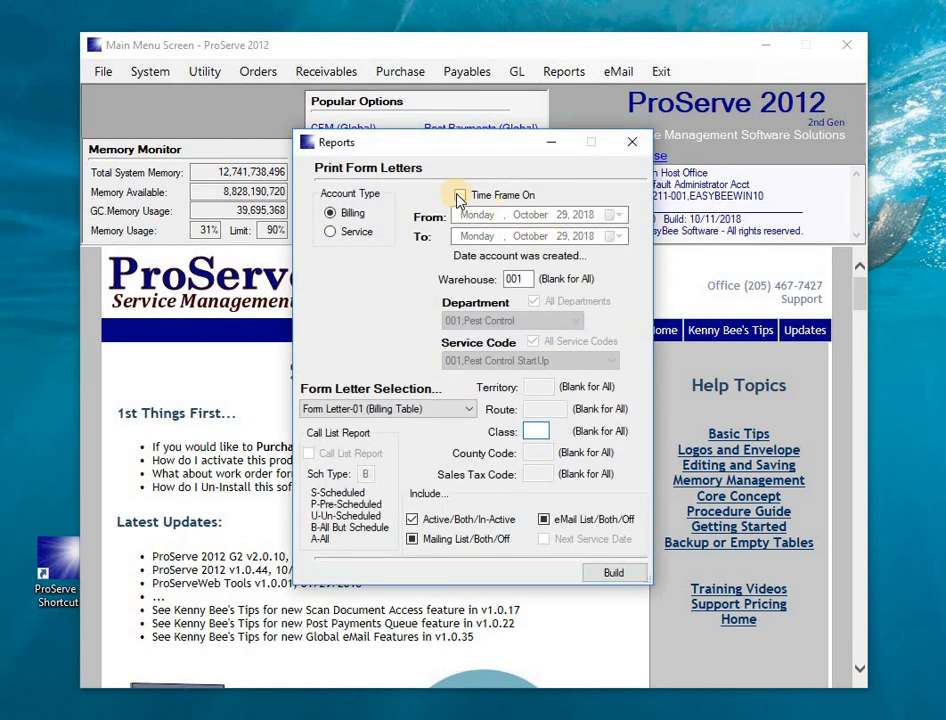
{"action": "left_click", "coordinate": [428, 414]}
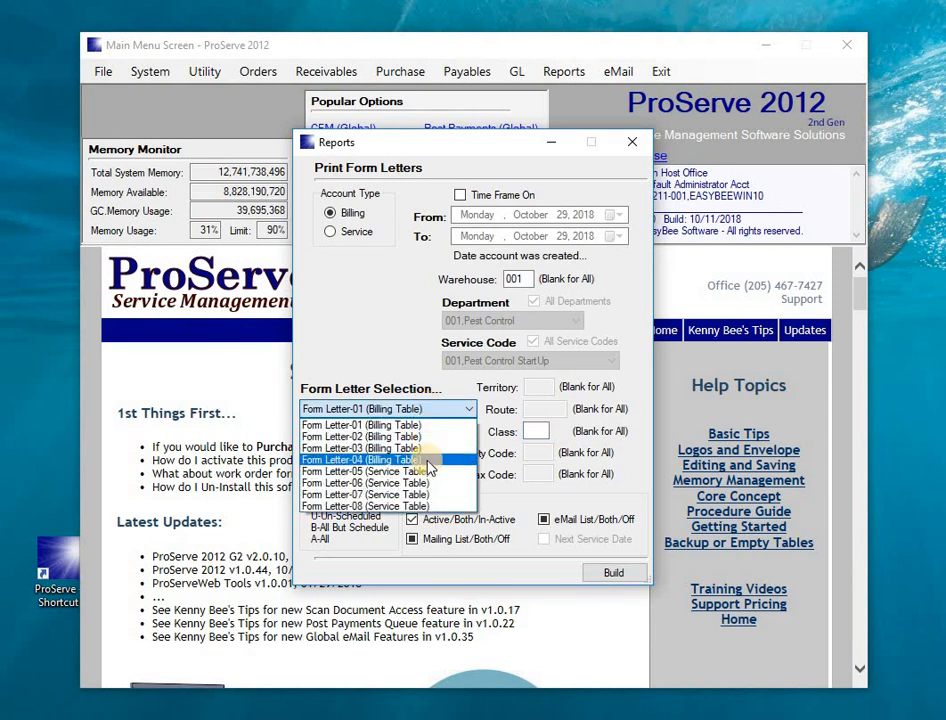
{"action": "left_click", "coordinate": [432, 410]}
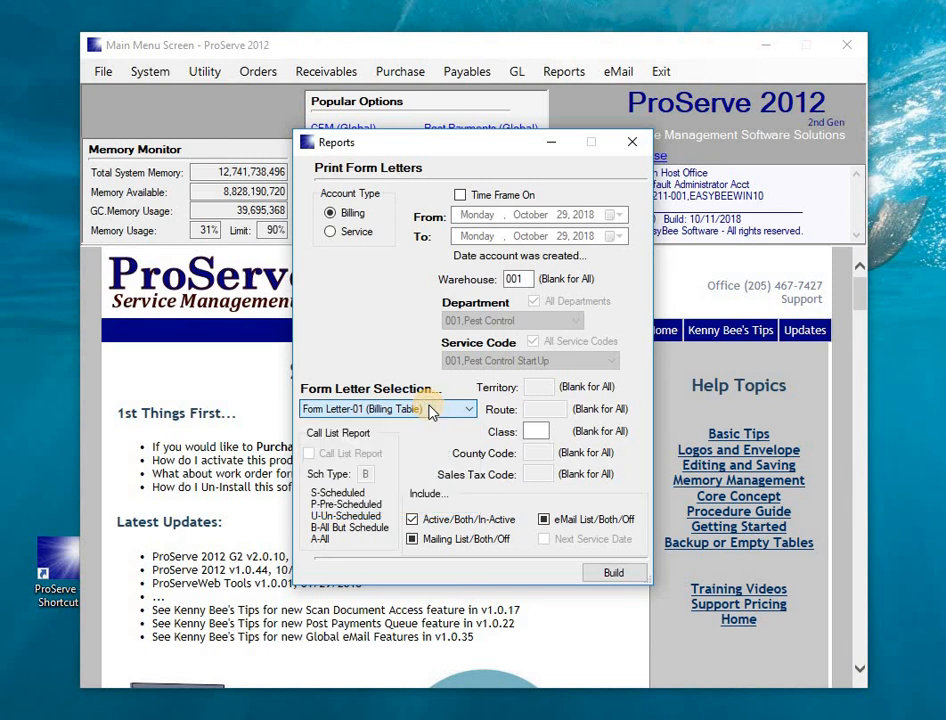
{"action": "left_click", "coordinate": [614, 573]}
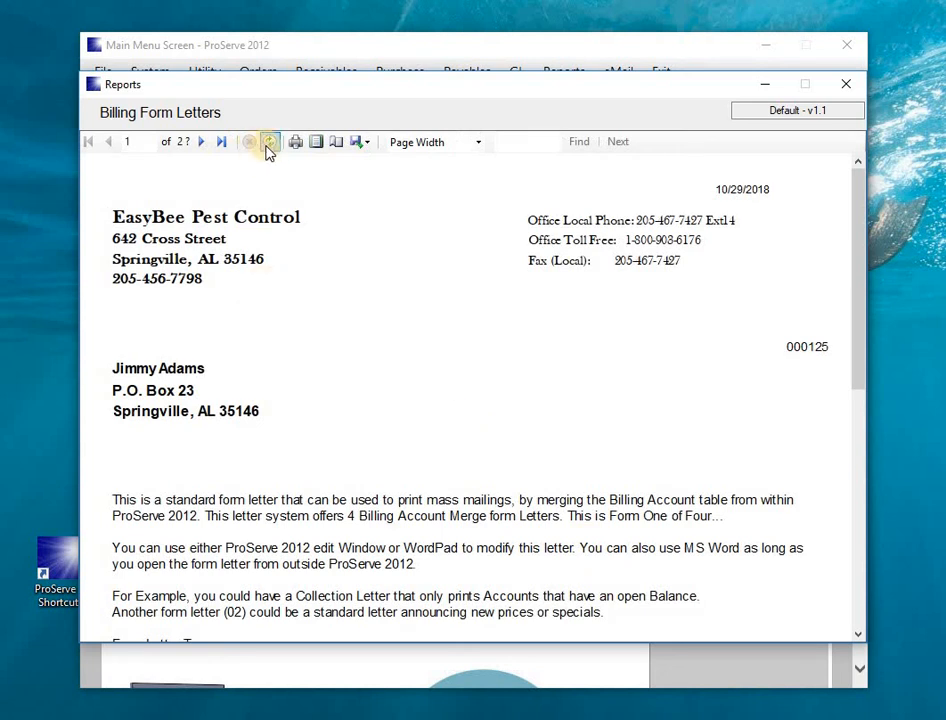
Page through the merged billing letters to page 8 to check each customer's letter, and close the preview and the form letters report
{"action": "left_click", "coordinate": [221, 148]}
{"action": "left_click", "coordinate": [202, 142]}
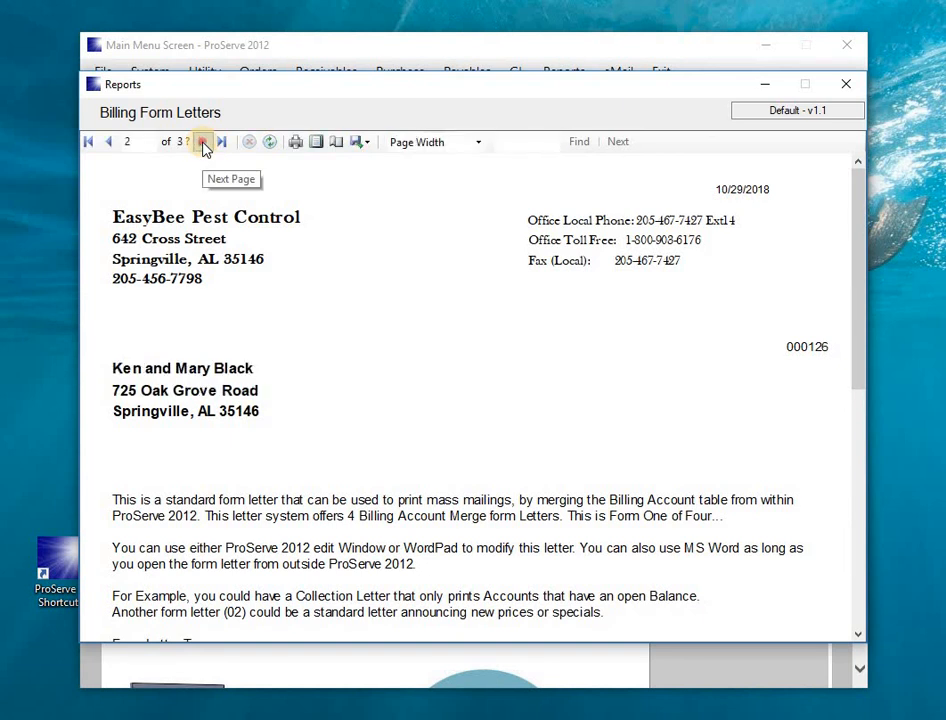
{"action": "left_click", "coordinate": [202, 142]}
{"action": "left_click", "coordinate": [202, 142]}
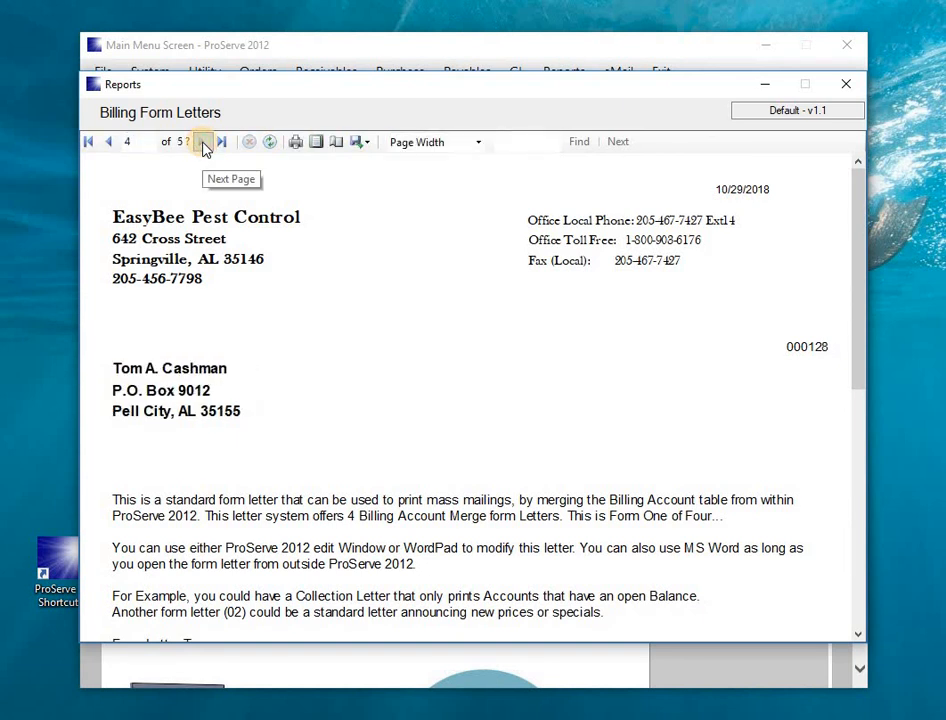
{"action": "left_click", "coordinate": [202, 142]}
{"action": "left_click", "coordinate": [202, 142]}
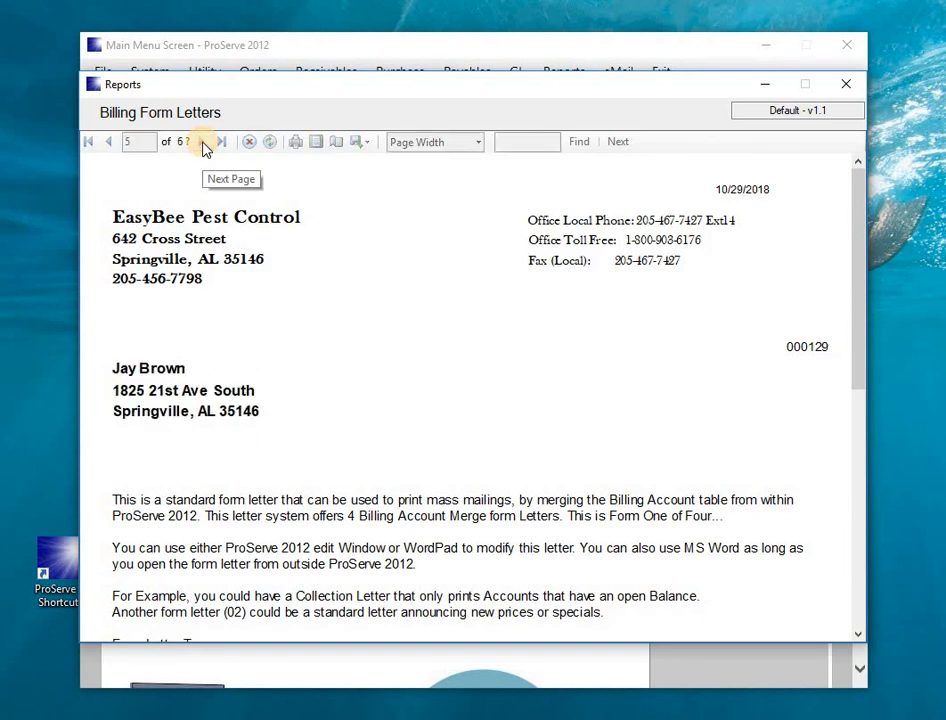
{"action": "left_click", "coordinate": [202, 142]}
{"action": "left_click", "coordinate": [202, 142]}
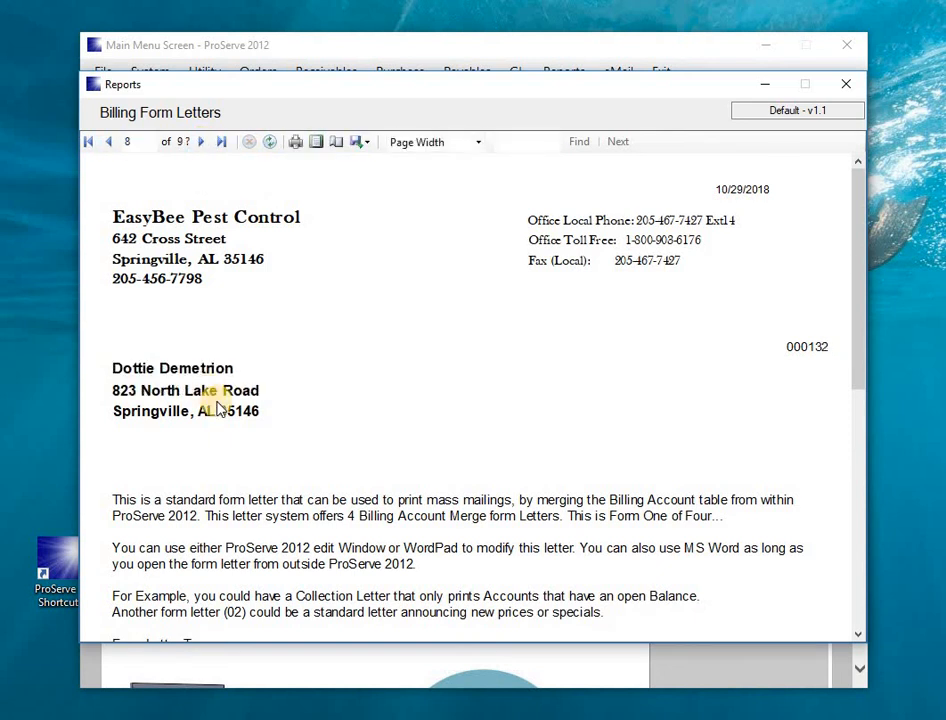
{"action": "left_click", "coordinate": [846, 84]}
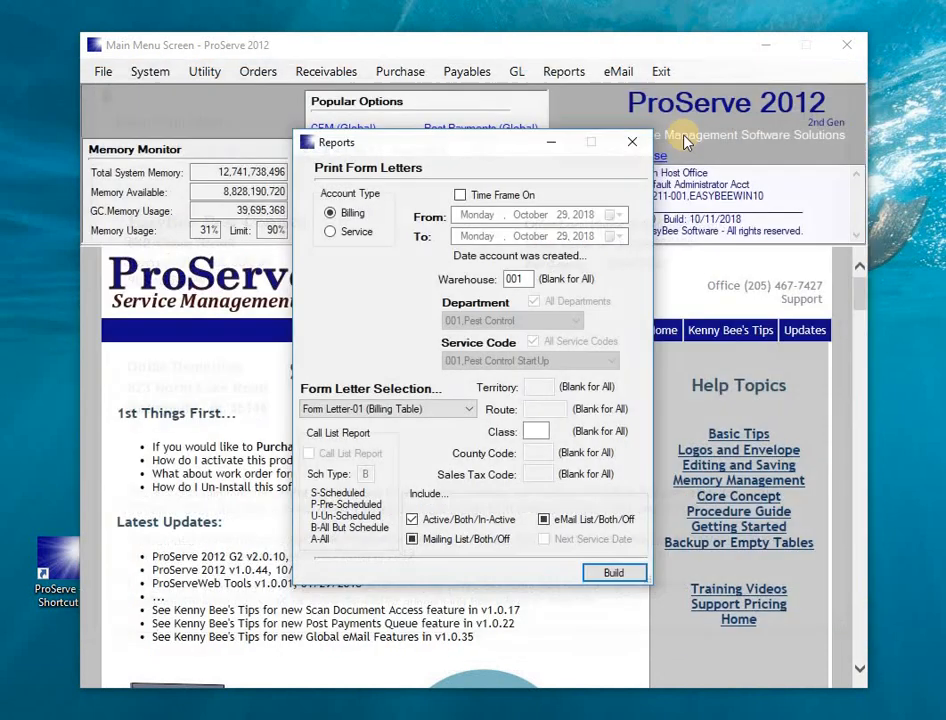
{"action": "left_click", "coordinate": [638, 142]}
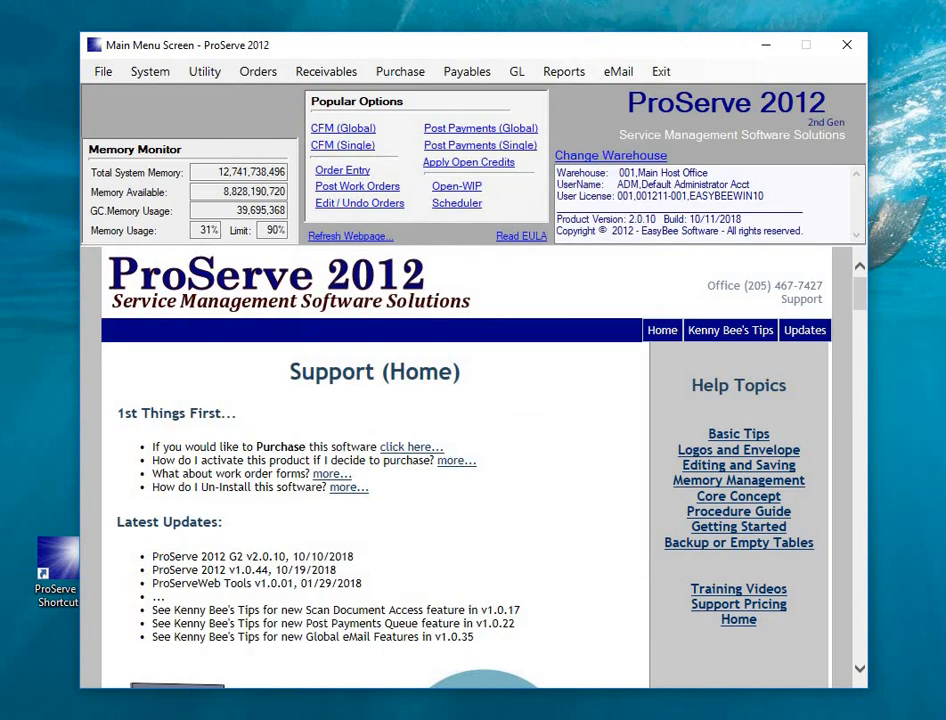